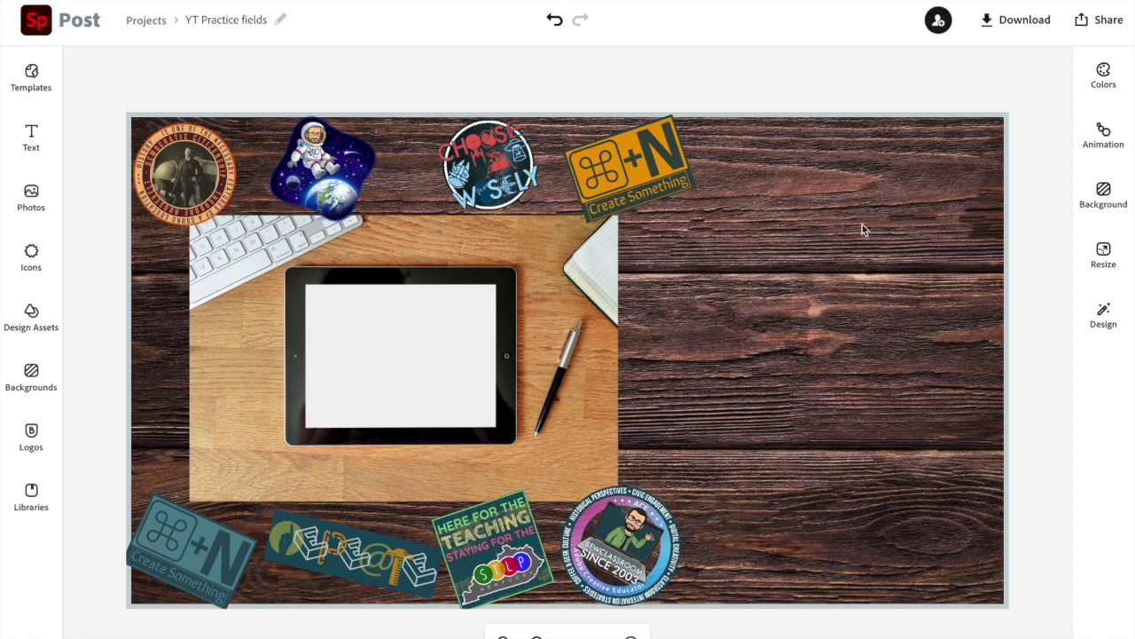
# Step: Select the board image, the sticker group and the Choose wisely sticker, then the wood background
pyautogui.click(582, 334)
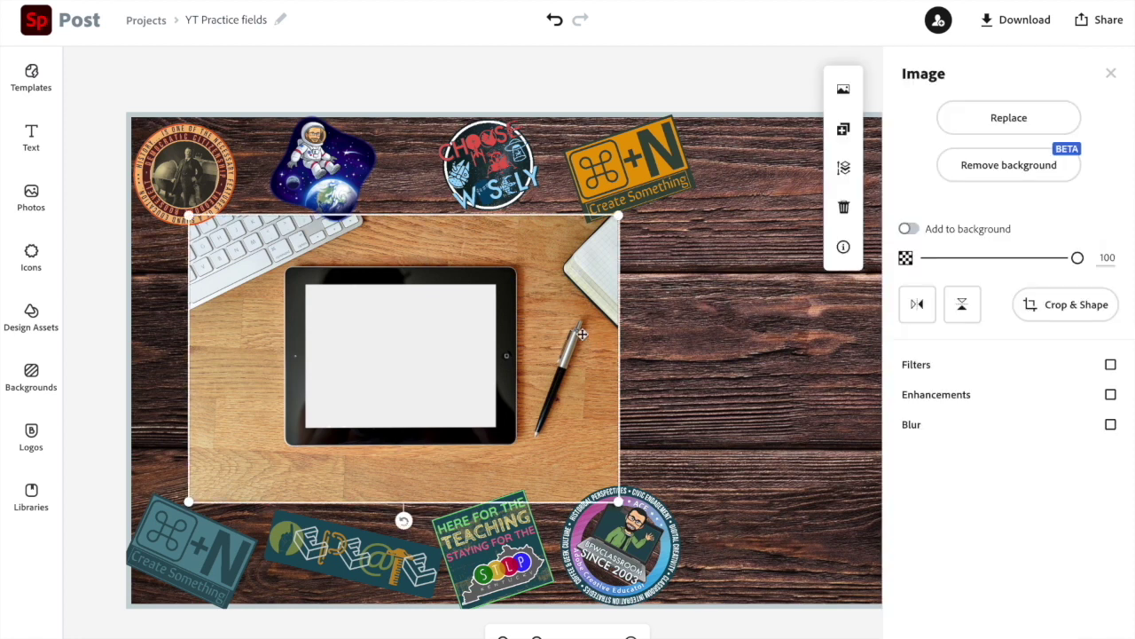
pyautogui.click(642, 171)
pyautogui.click(499, 157)
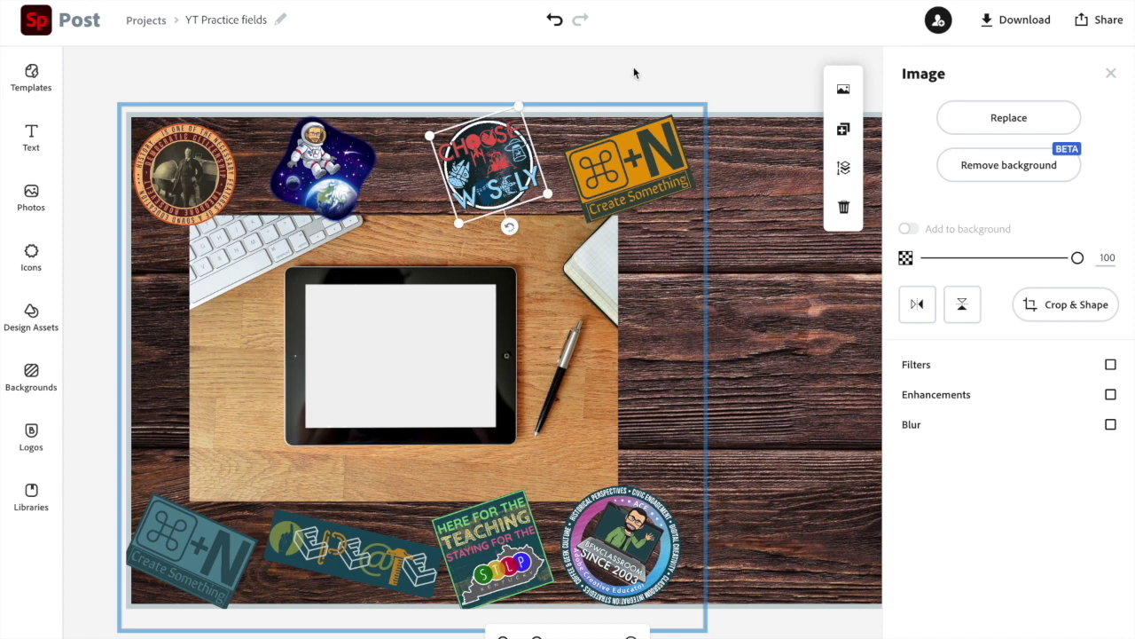
pyautogui.click(720, 91)
pyautogui.click(806, 258)
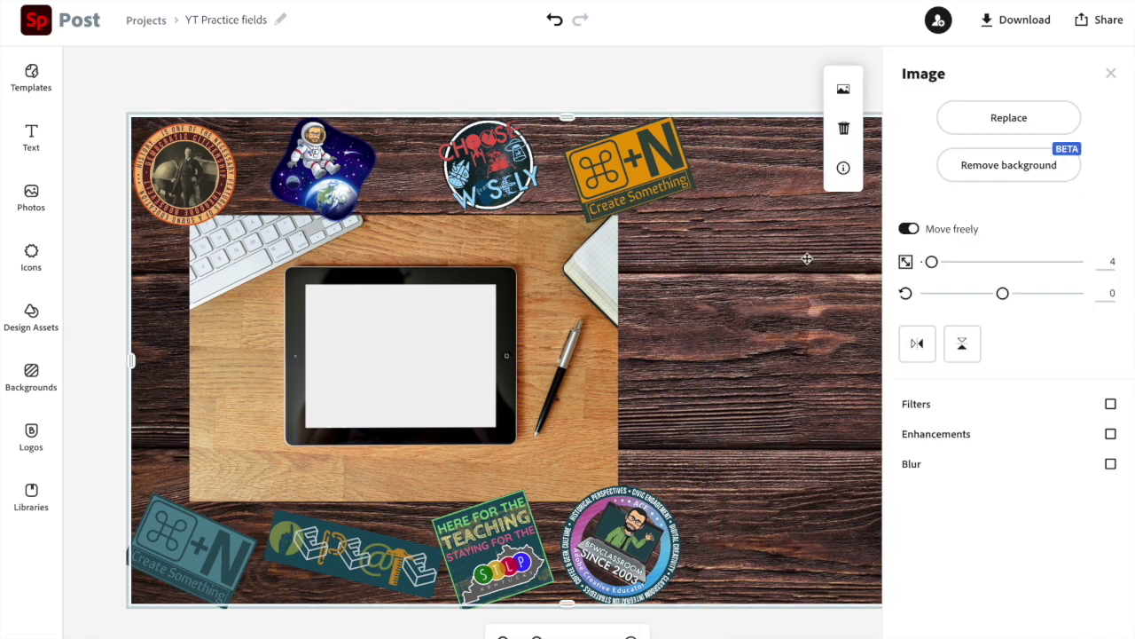
# Step: Browse replacement wood texture photos, then close the search without replacing anything
pyautogui.click(1012, 124)
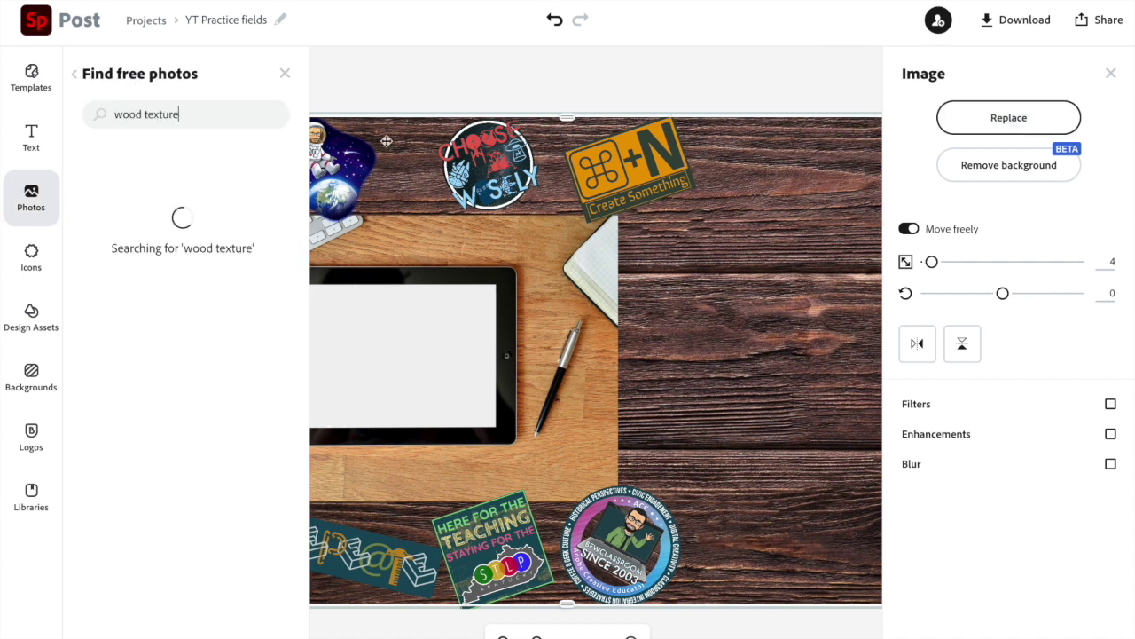
pyautogui.scroll(-4, 162, 354)
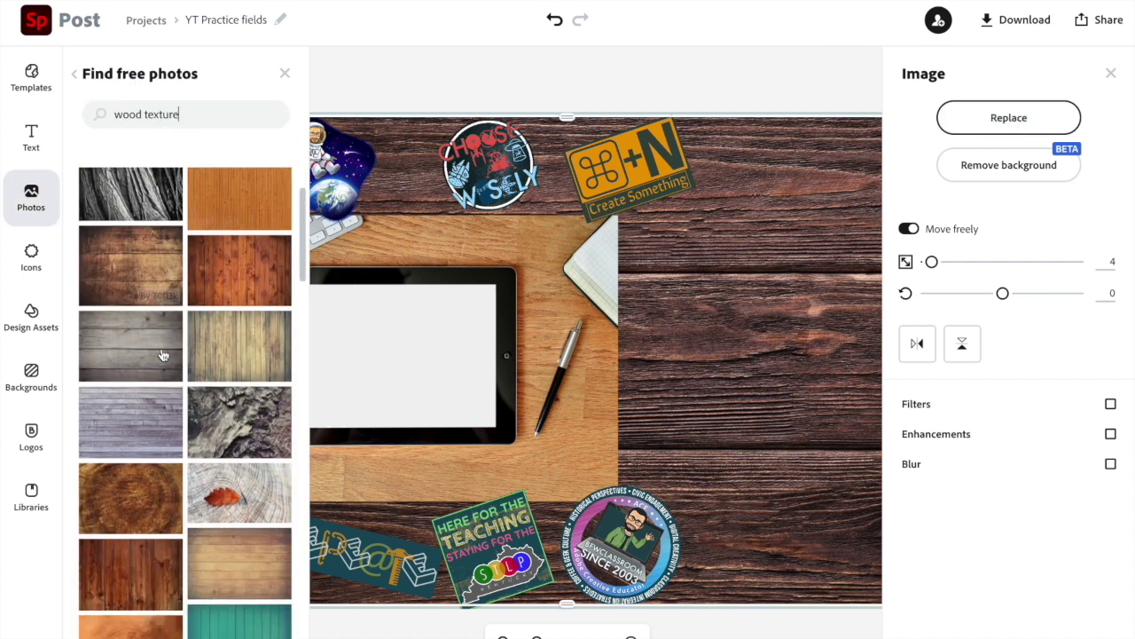
pyautogui.scroll(-3, 163, 355)
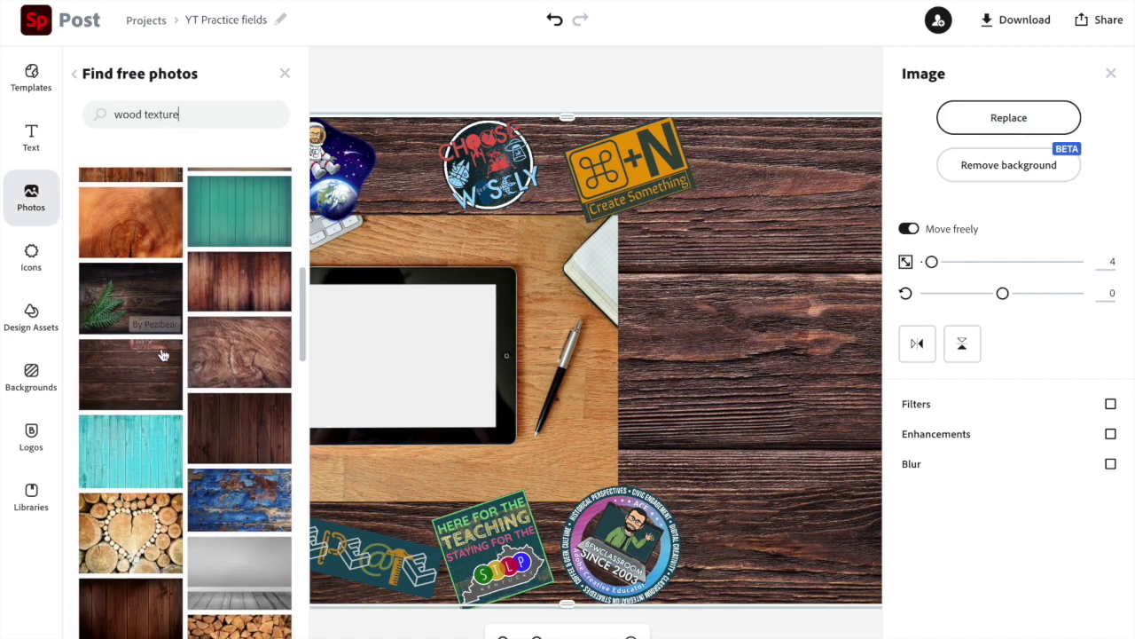
pyautogui.scroll(-2, 187, 434)
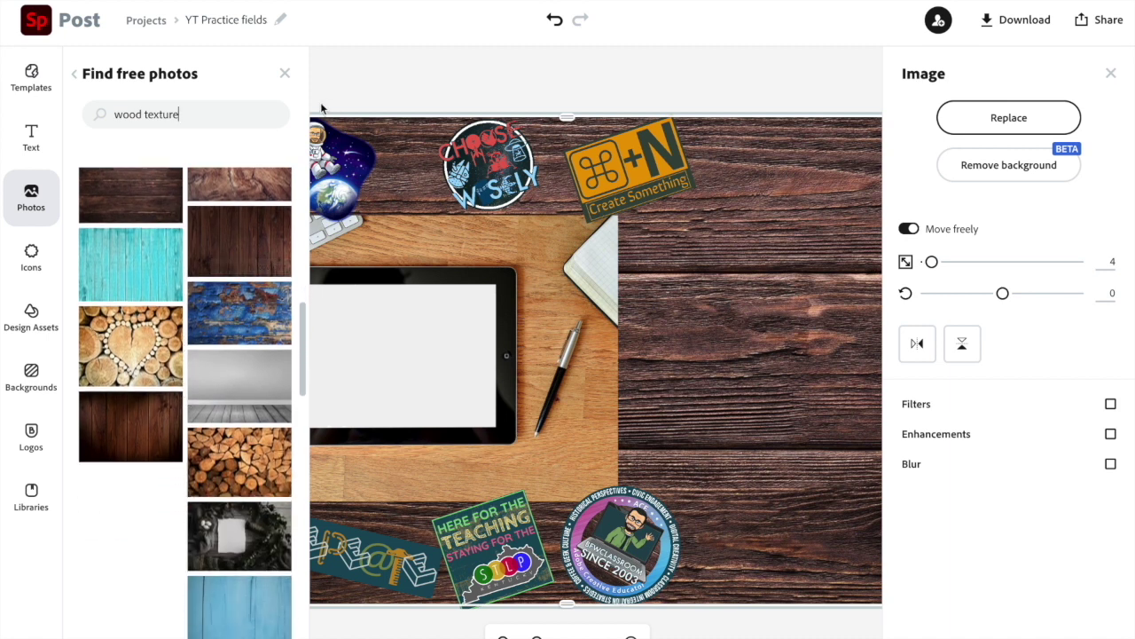
pyautogui.click(285, 72)
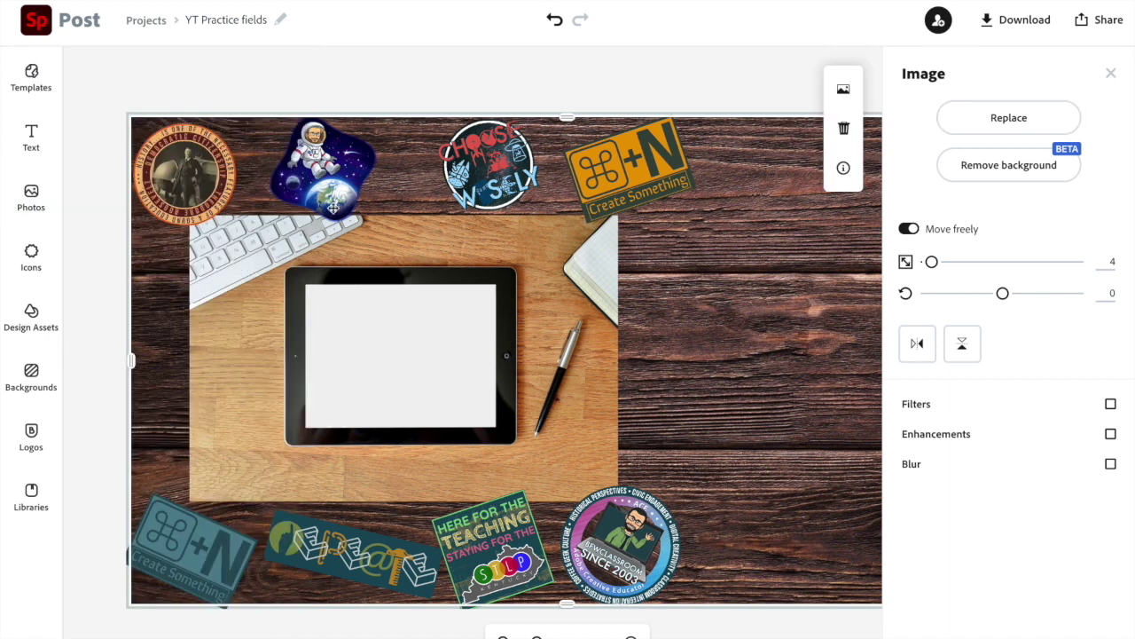
# Step: Search photos for 'tablet' to replace the board image, then close the search without replacing it
pyautogui.click(419, 337)
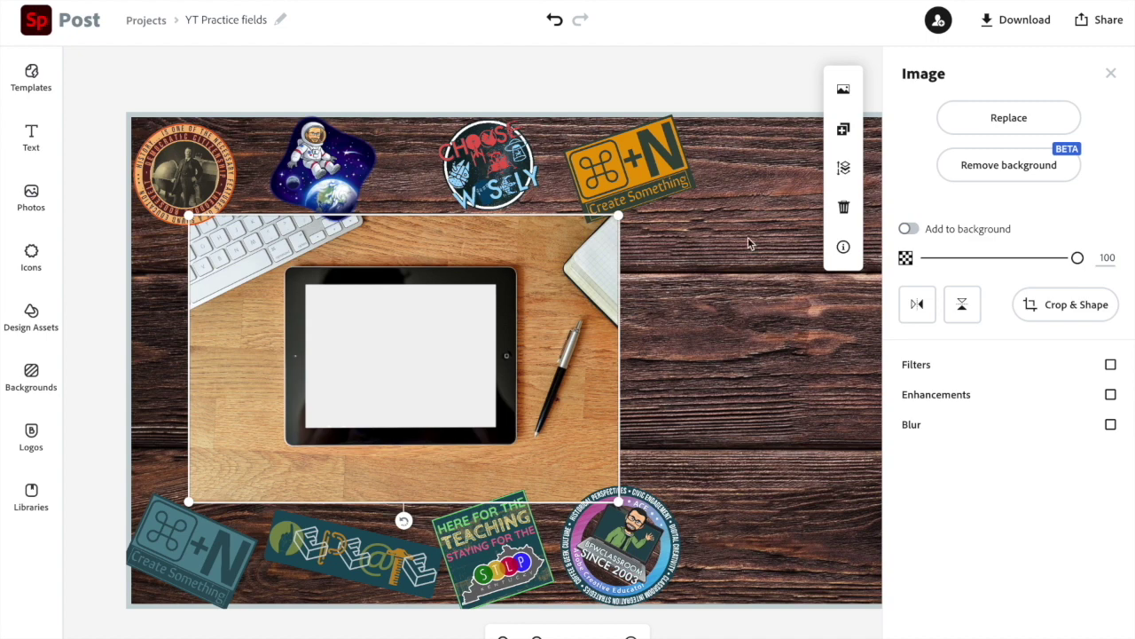
pyautogui.click(1009, 120)
pyautogui.write('tablet')
pyautogui.press('Return')
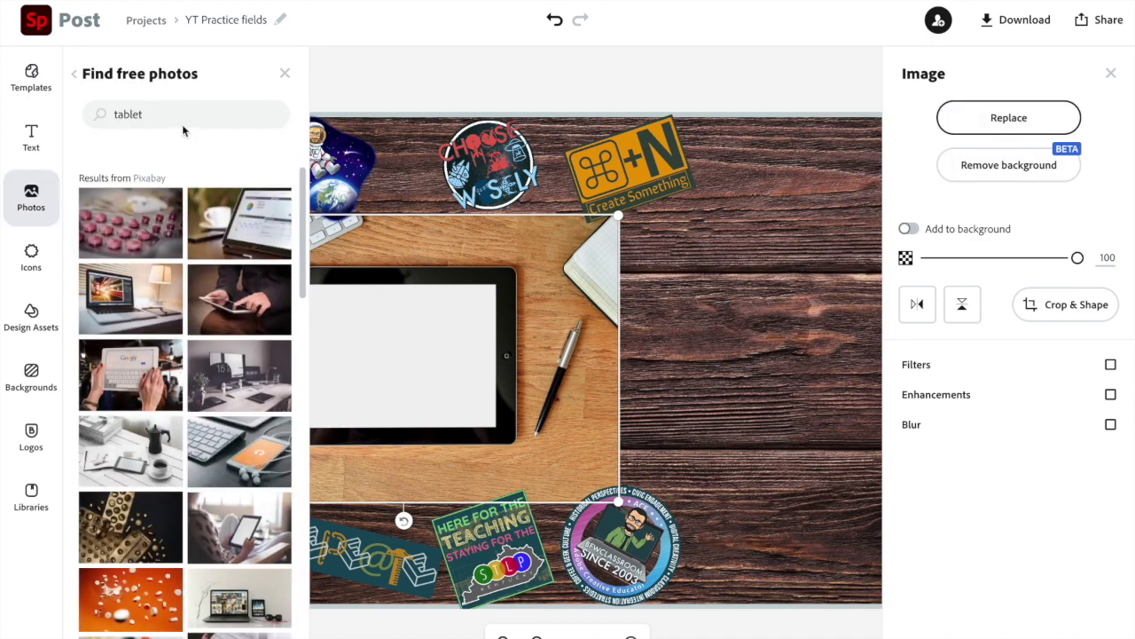
pyautogui.scroll(-6, 235, 484)
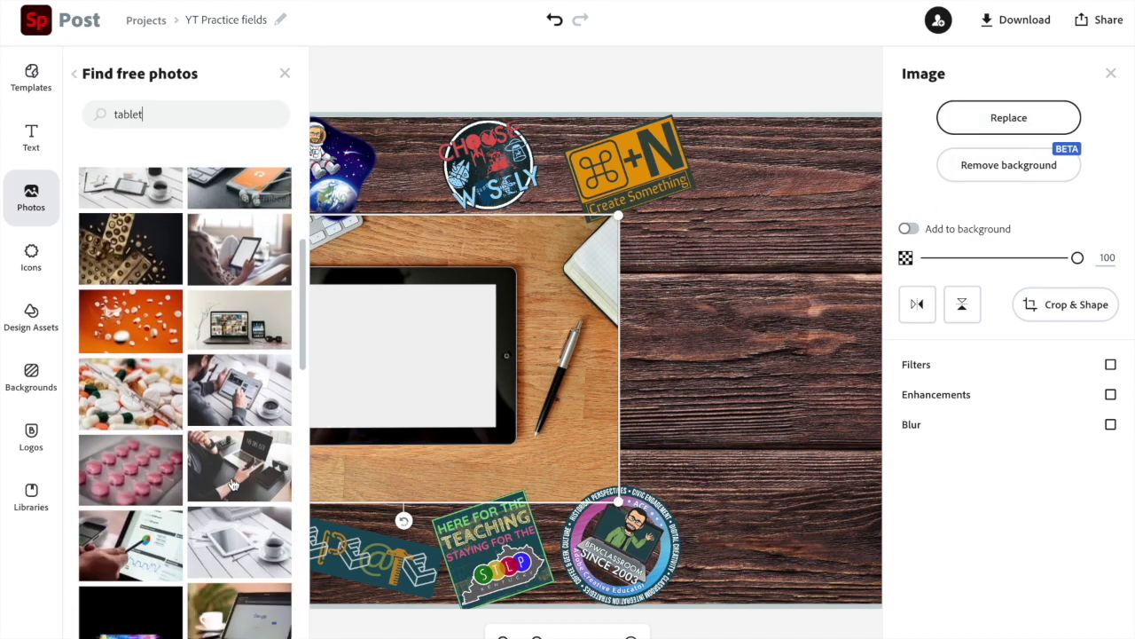
pyautogui.scroll(-10, 232, 483)
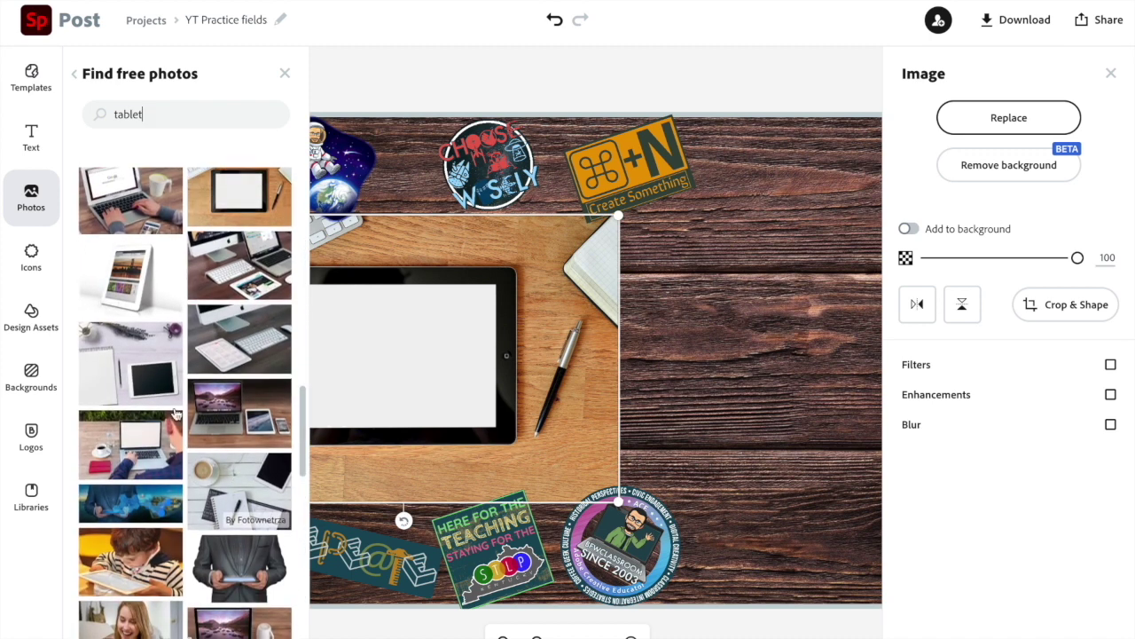
pyautogui.scroll(1, 186, 329)
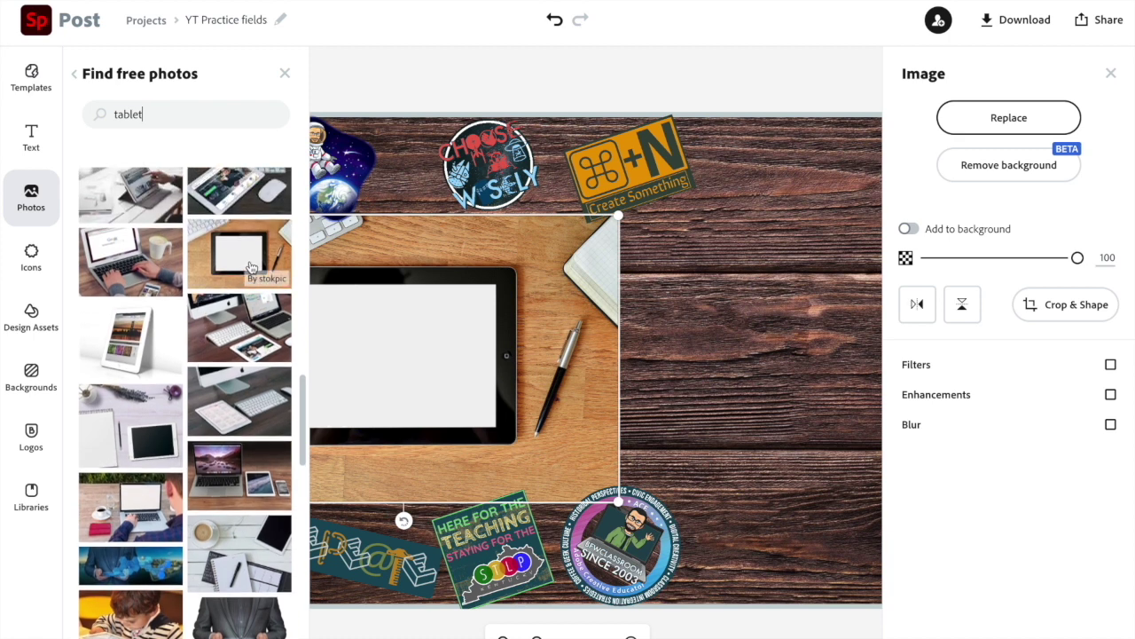
pyautogui.click(766, 316)
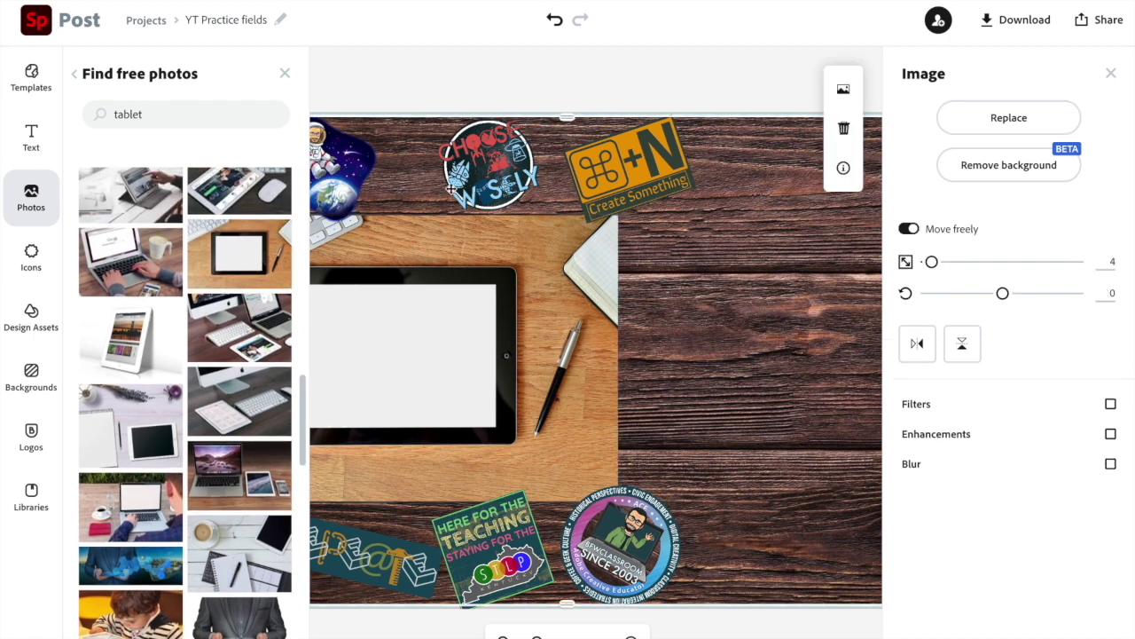
pyautogui.click(285, 73)
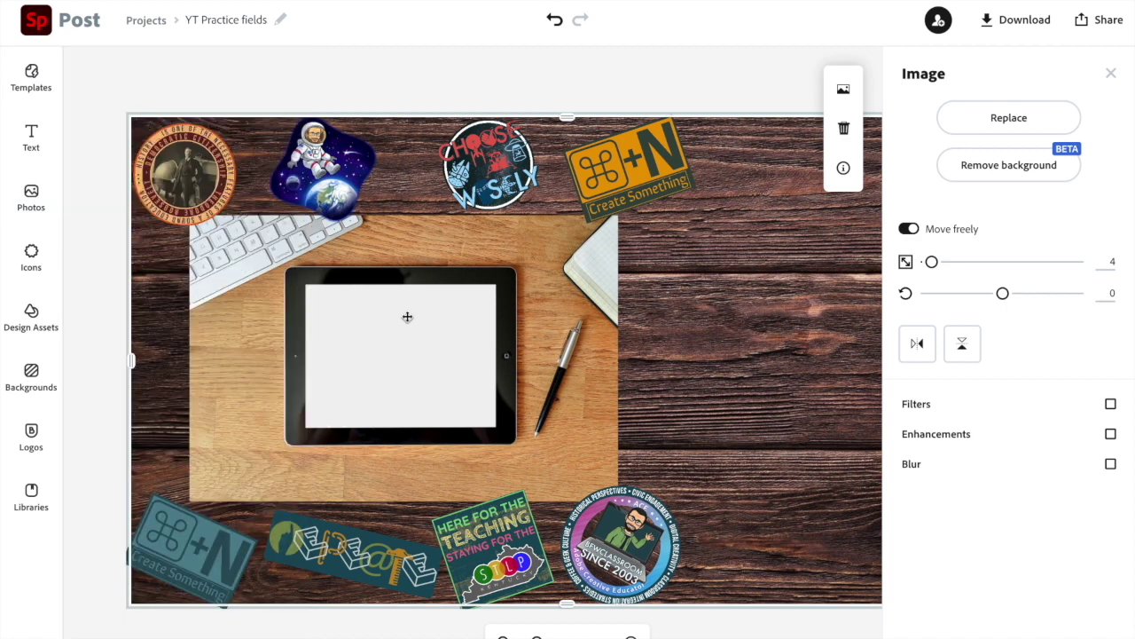
# Step: Open the board image's crop and shape options and apply them unchanged
pyautogui.click(583, 374)
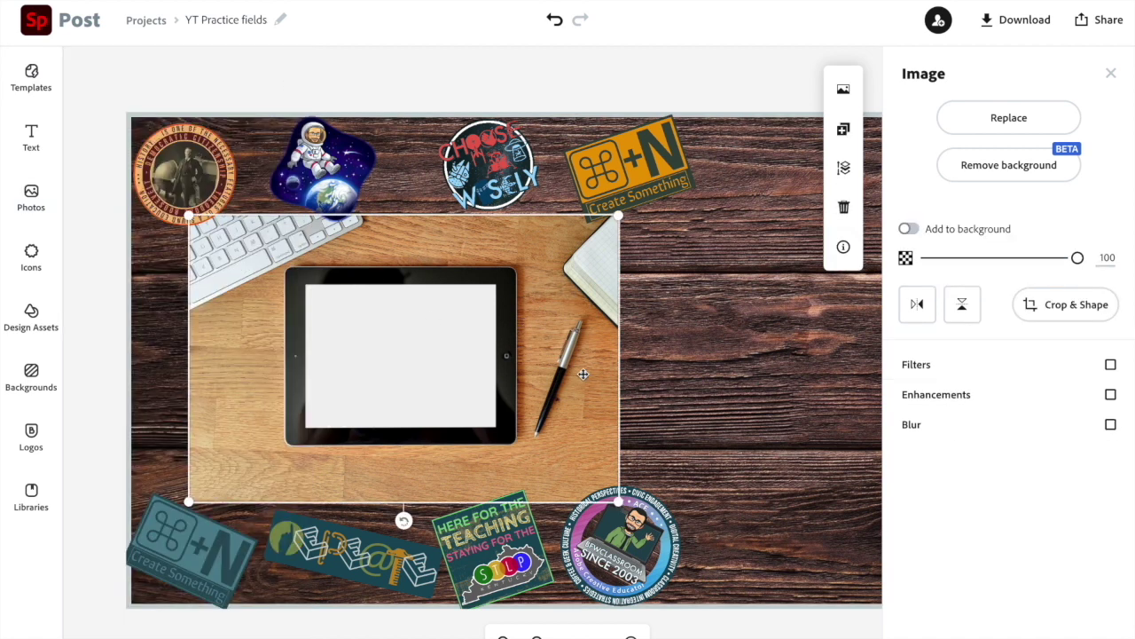
pyautogui.click(1074, 315)
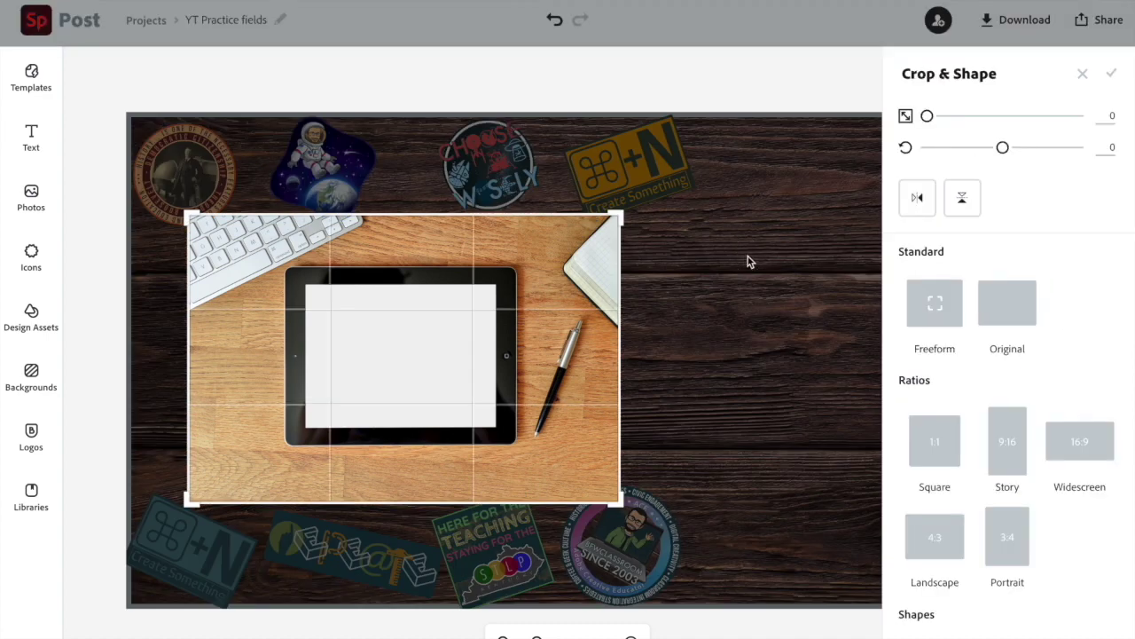
pyautogui.click(1109, 75)
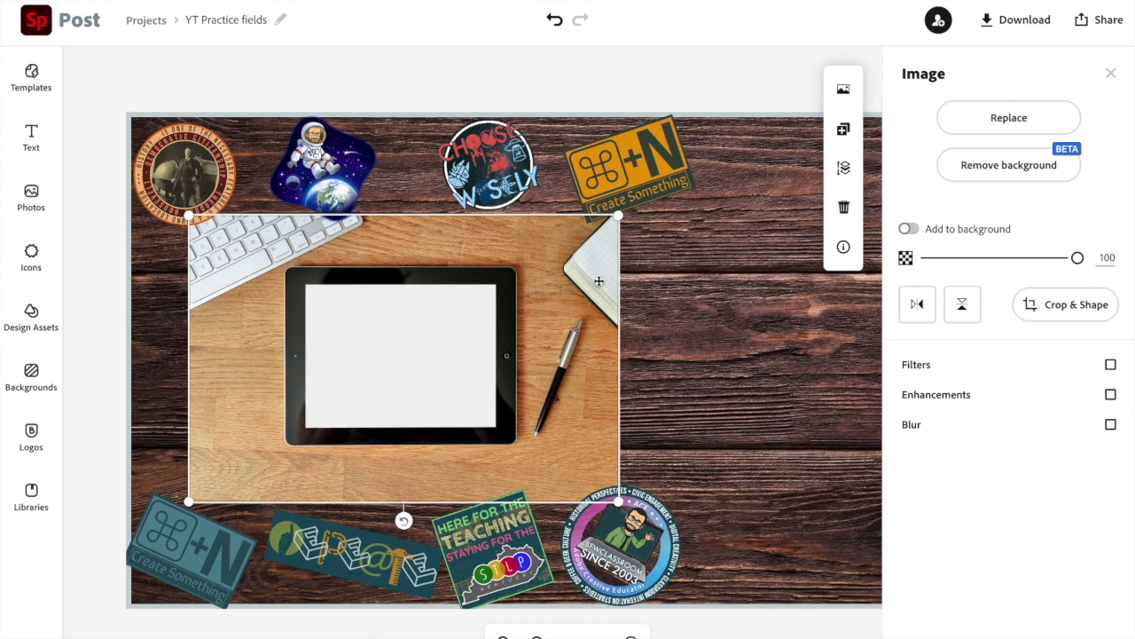
# Step: Remove the board's background, enlarge the cut-out desk items and move them to the top edge
pyautogui.click(1010, 167)
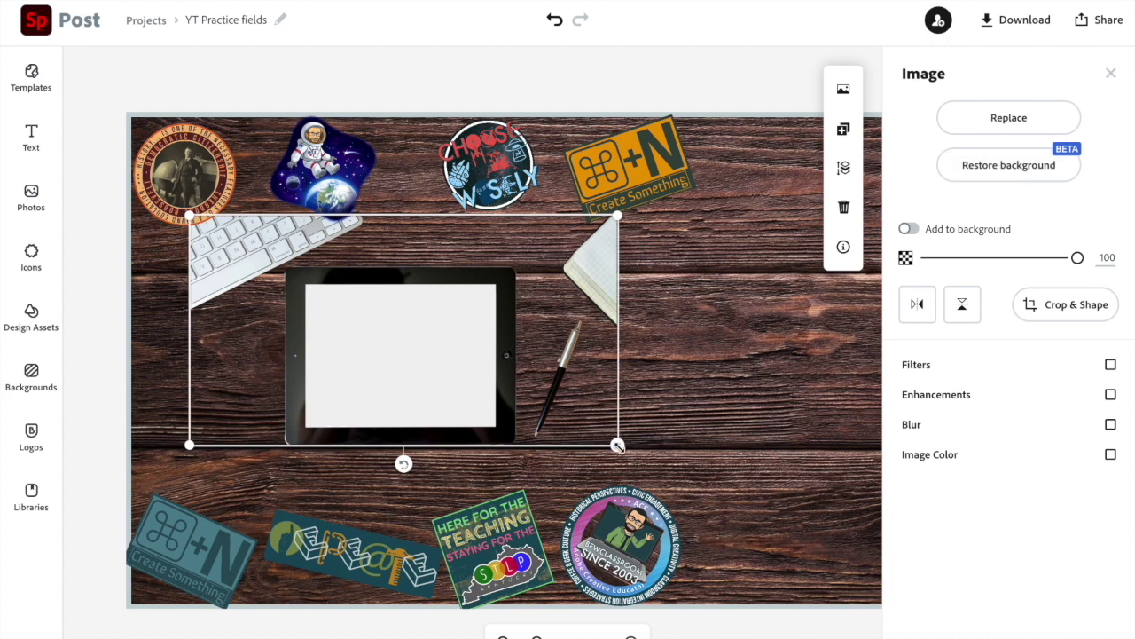
pyautogui.moveTo(617, 444); pyautogui.dragTo(806, 610)
pyautogui.moveTo(596, 456); pyautogui.dragTo(543, 367)
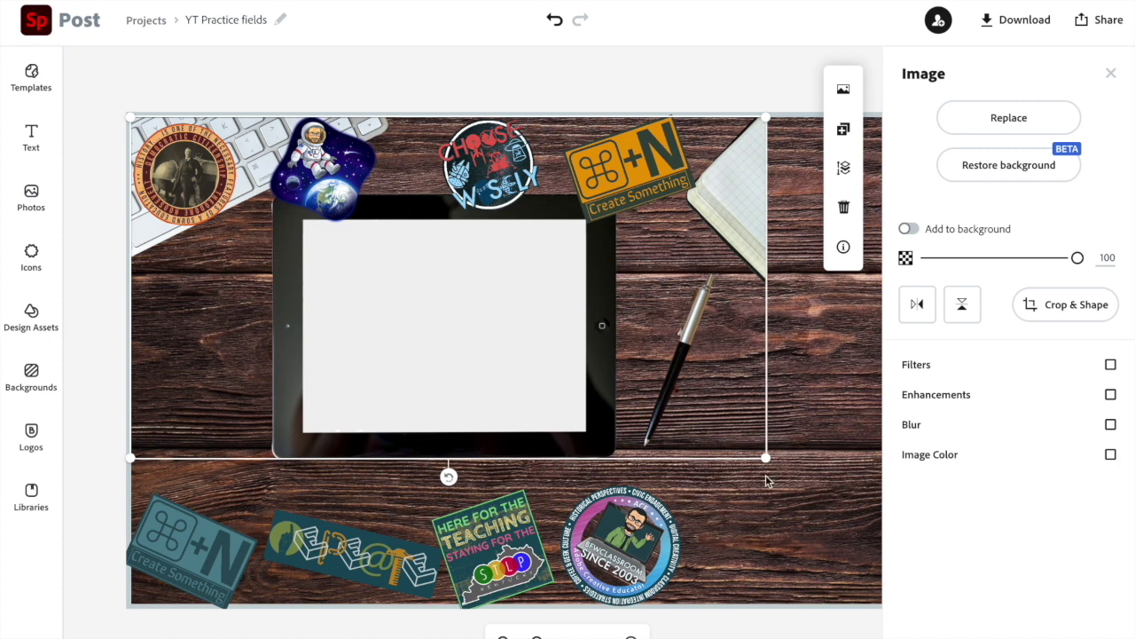
pyautogui.hscroll(5, 797, 494)
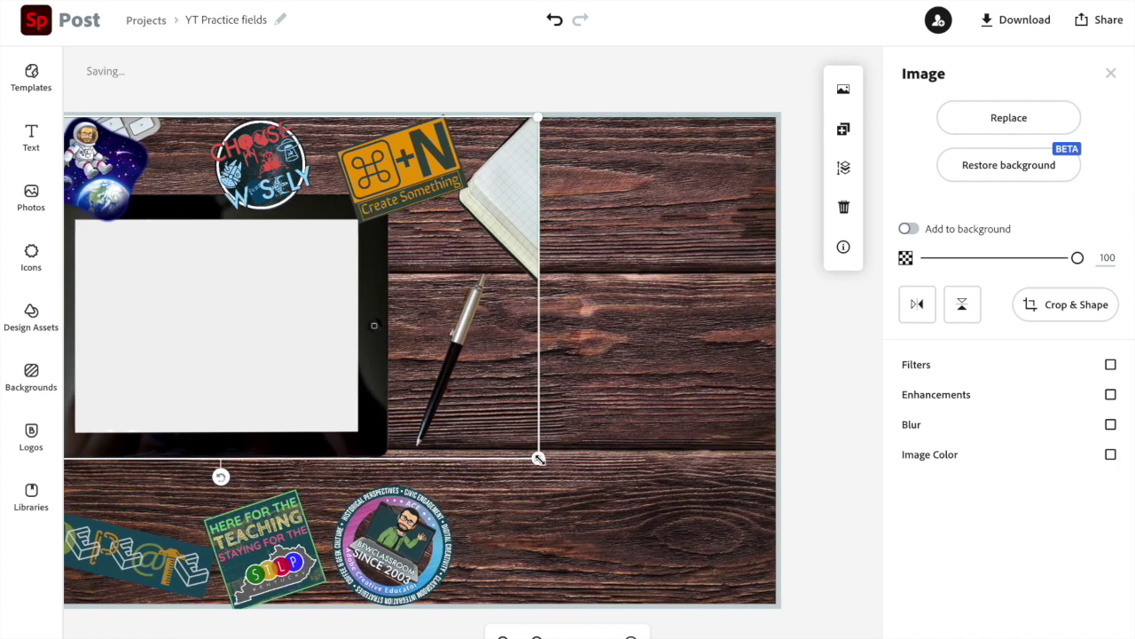
pyautogui.moveTo(539, 458); pyautogui.dragTo(782, 570)
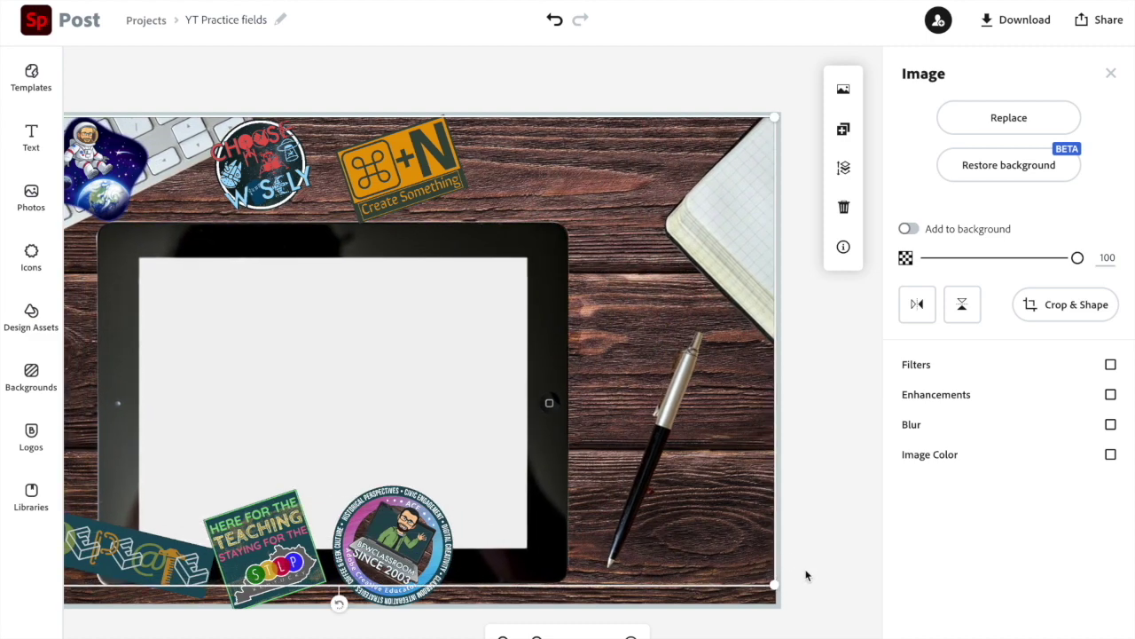
pyautogui.click(805, 576)
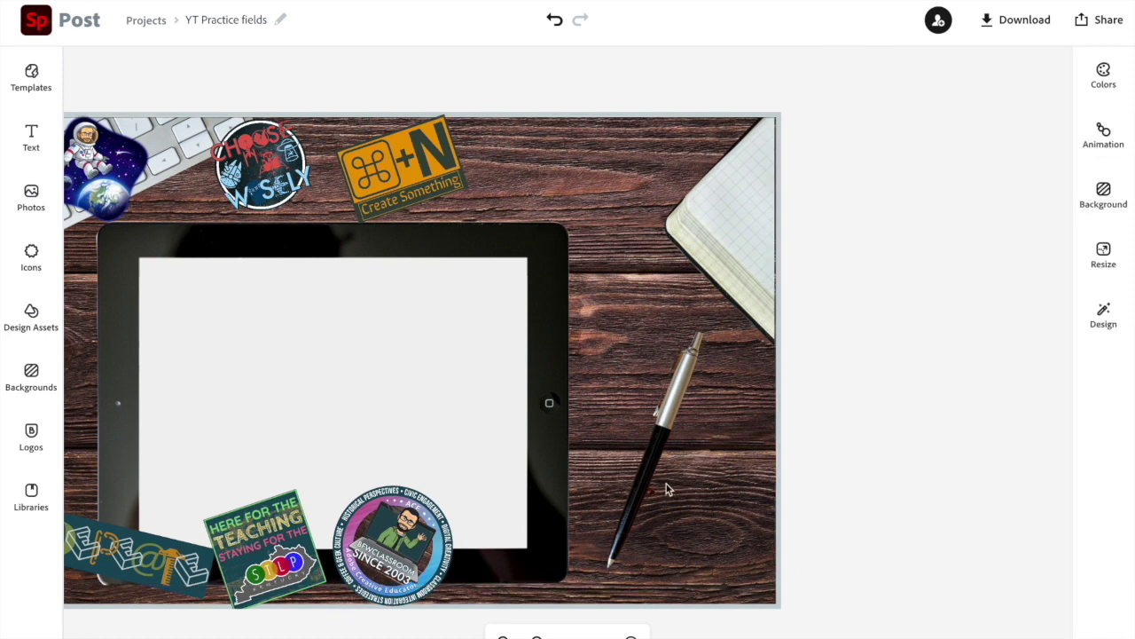
# Step: Try making the desk items image the background, then undo that change
pyautogui.click(554, 431)
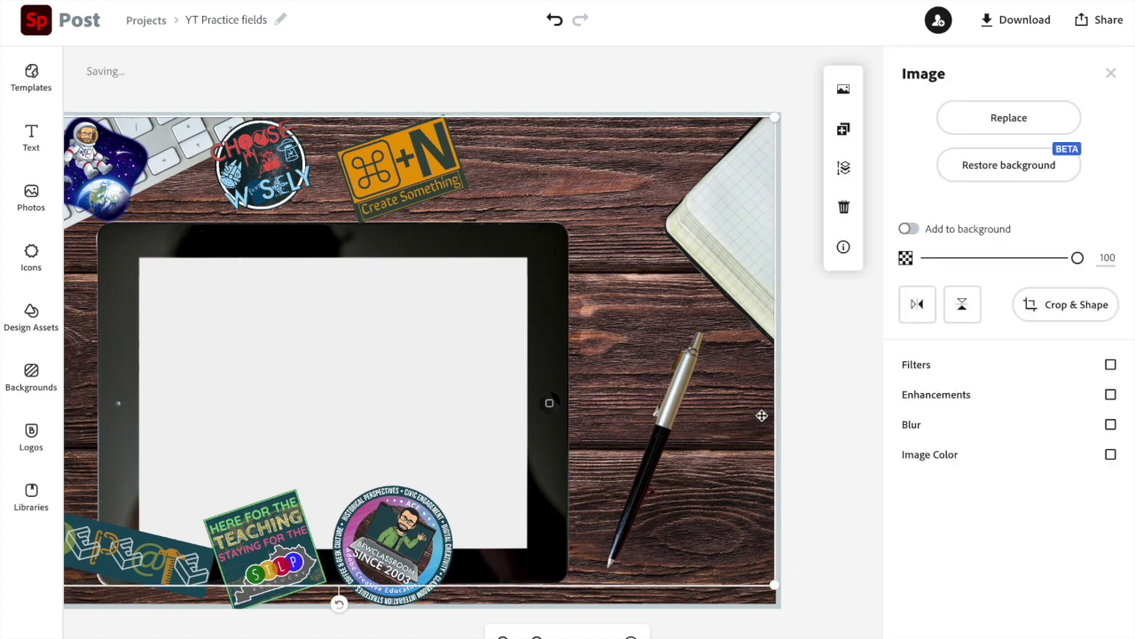
pyautogui.click(909, 230)
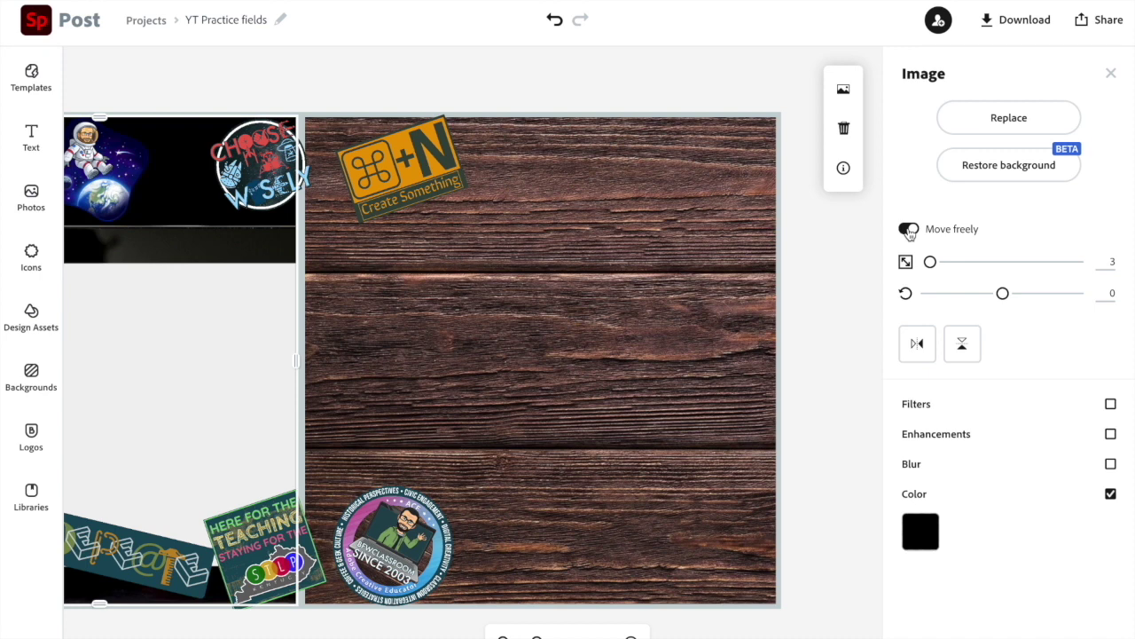
pyautogui.click(557, 21)
pyautogui.click(558, 22)
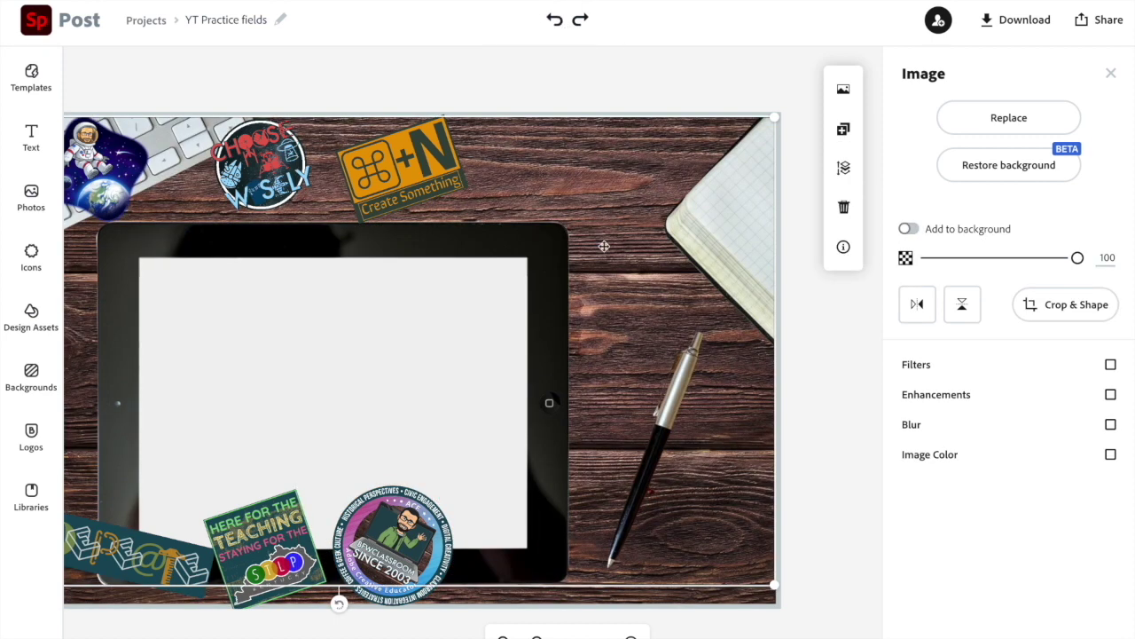
# Step: Enlarge the tablet-and-desk photo slightly, then marquee-select all the stickers
pyautogui.click(642, 95)
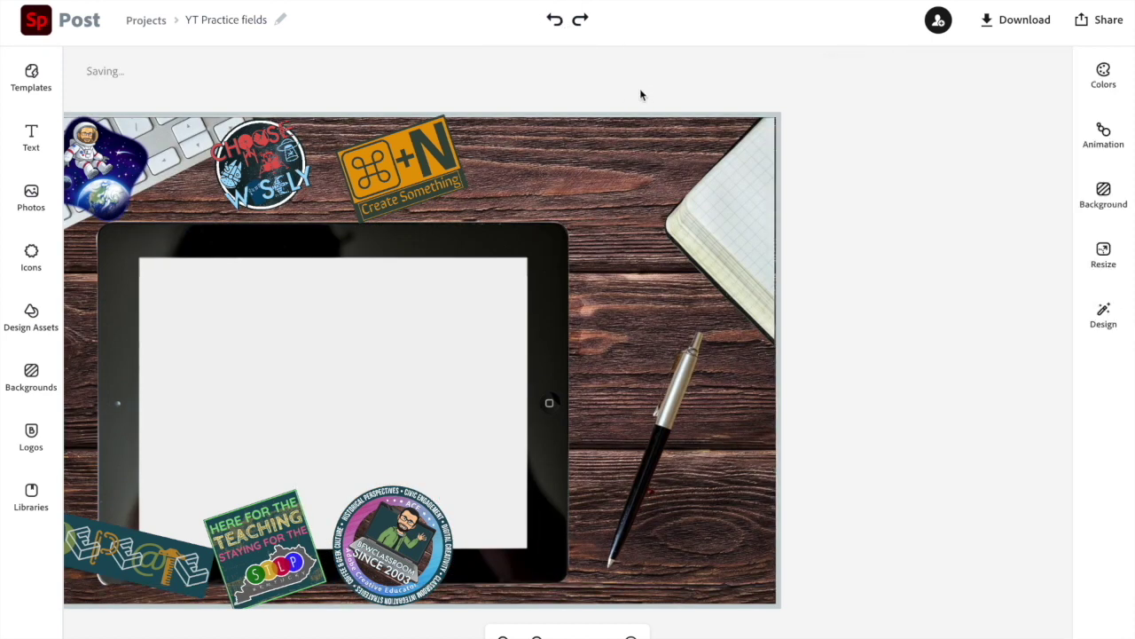
pyautogui.click(759, 267)
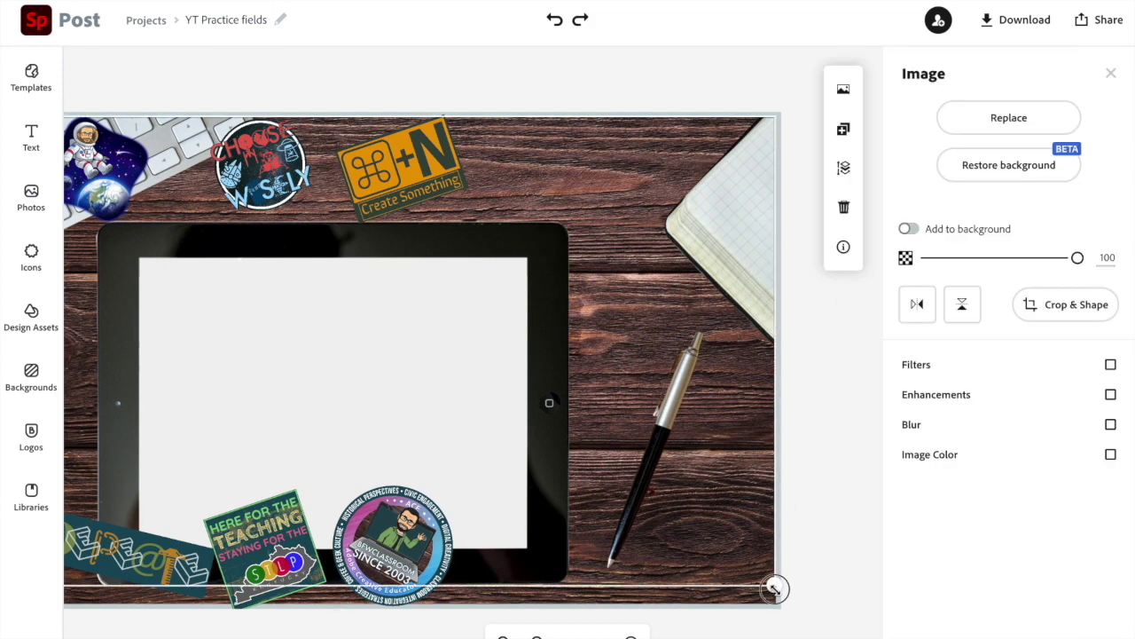
pyautogui.moveTo(775, 588); pyautogui.dragTo(775, 587)
pyautogui.click(825, 543)
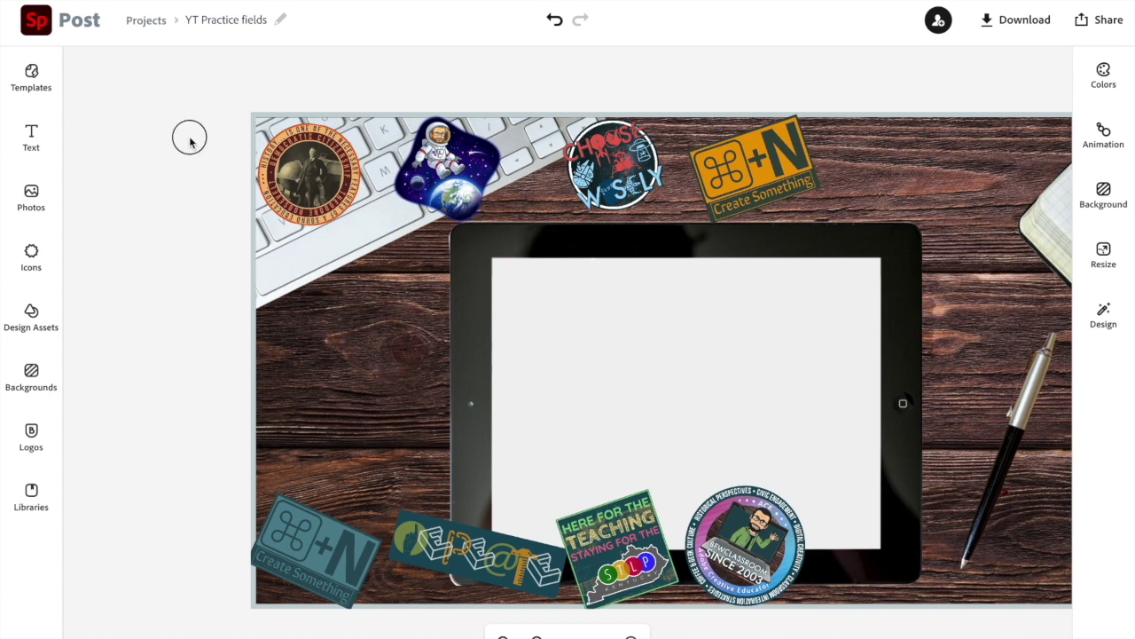
pyautogui.moveTo(189, 137); pyautogui.dragTo(898, 589)
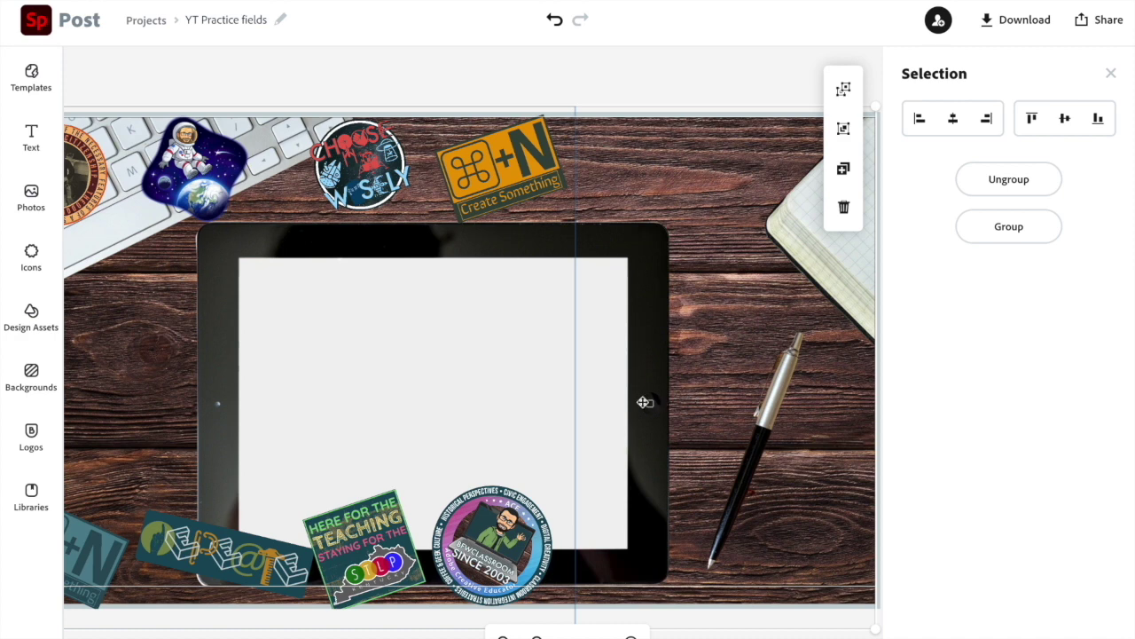
# Step: Group the stickers with Ctrl+G, move the group behind the tablet and right, then ungroup it
pyautogui.hotkey('ctrl', 'g')
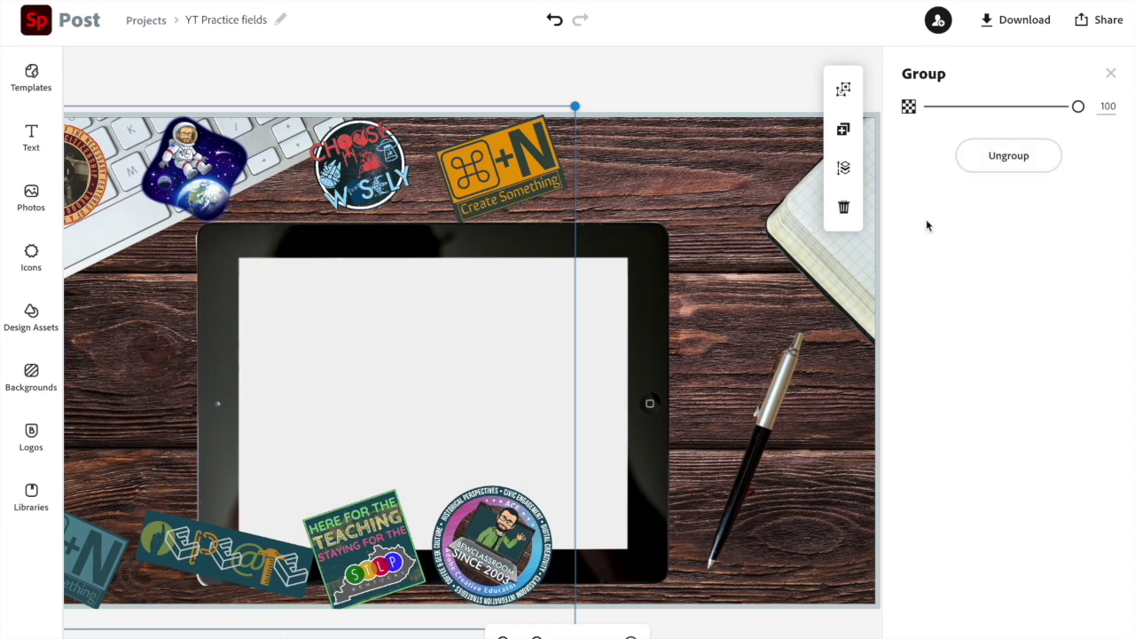
pyautogui.click(847, 172)
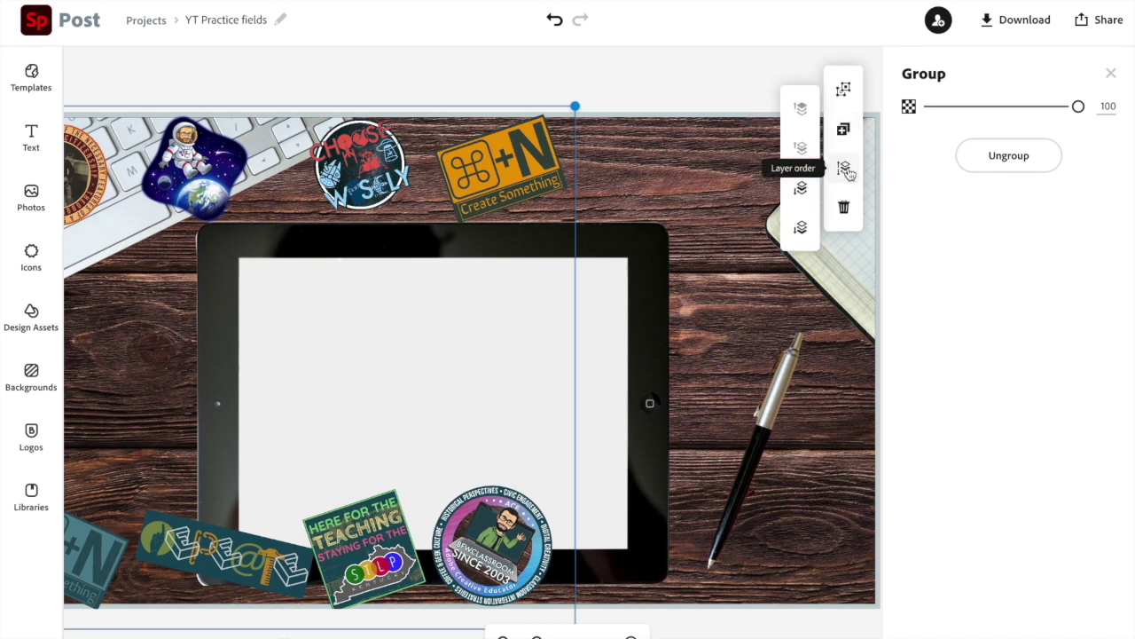
pyautogui.click(802, 190)
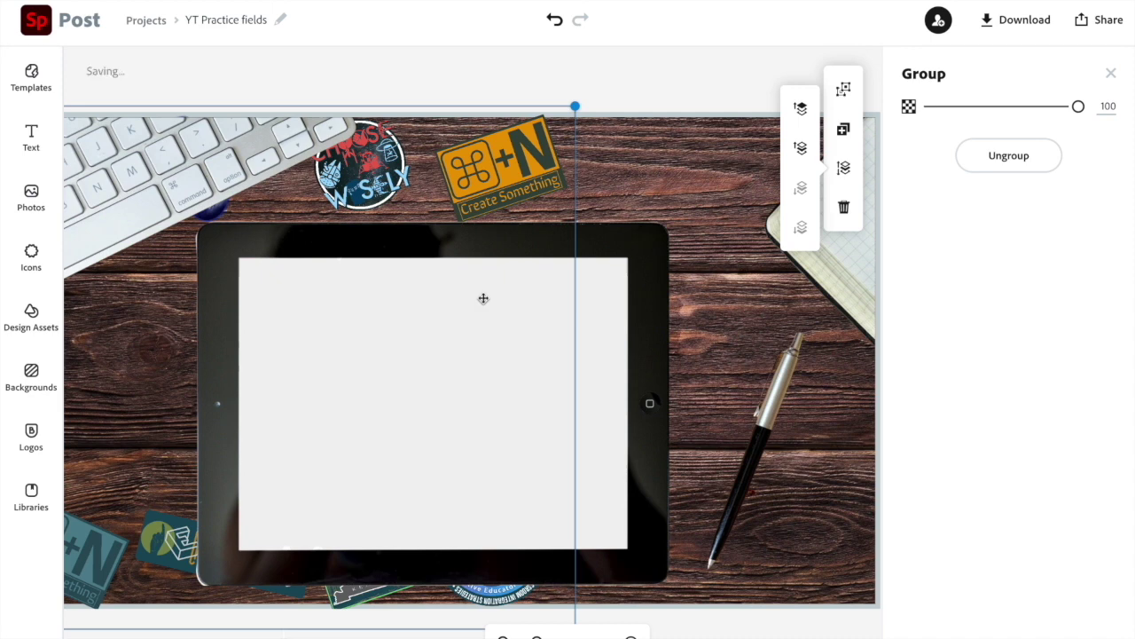
pyautogui.moveTo(561, 187); pyautogui.dragTo(722, 202)
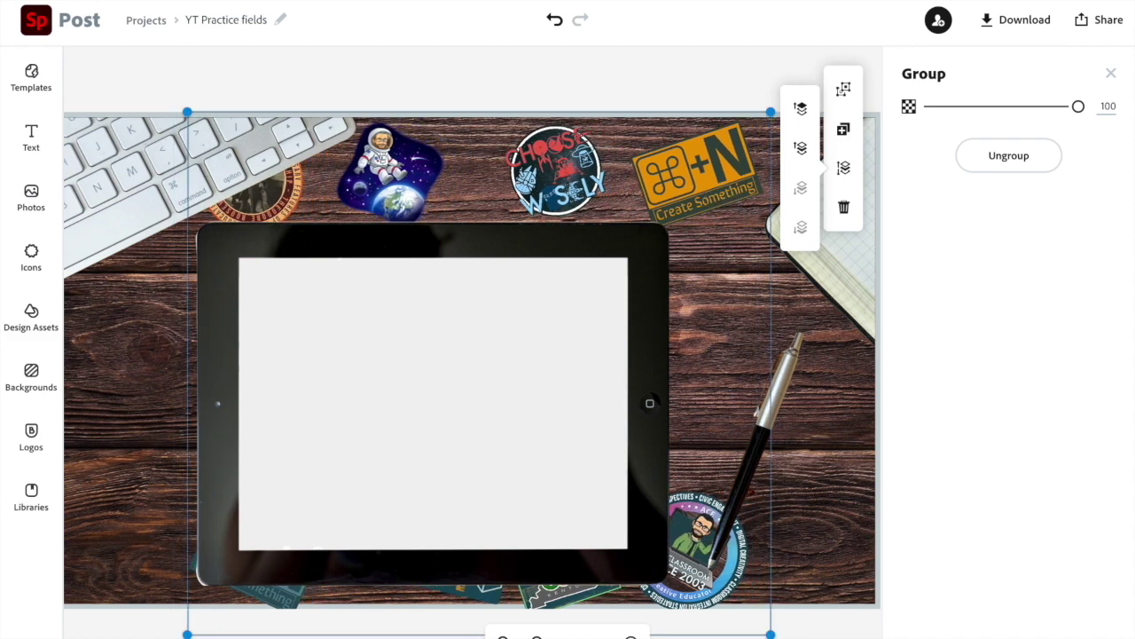
pyautogui.click(1011, 155)
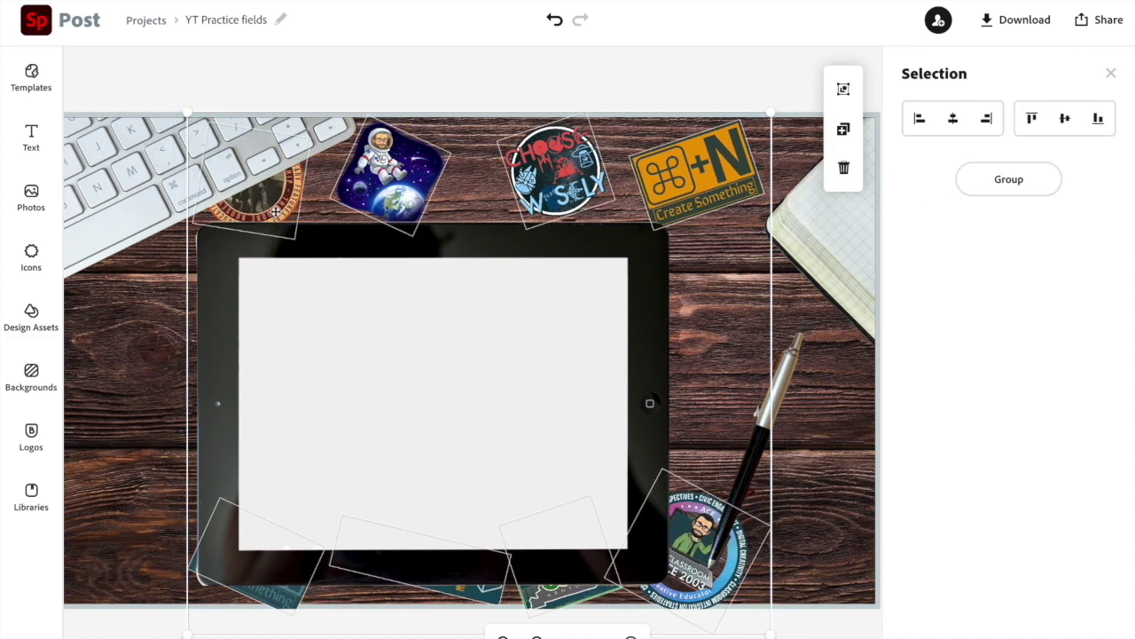
# Step: Shift the stickers slightly to the right and close the photo search results
pyautogui.moveTo(284, 214)
pyautogui.mouseDown()
pyautogui.moveTo(254, 238)
pyautogui.moveTo(304, 216)
pyautogui.mouseUp()
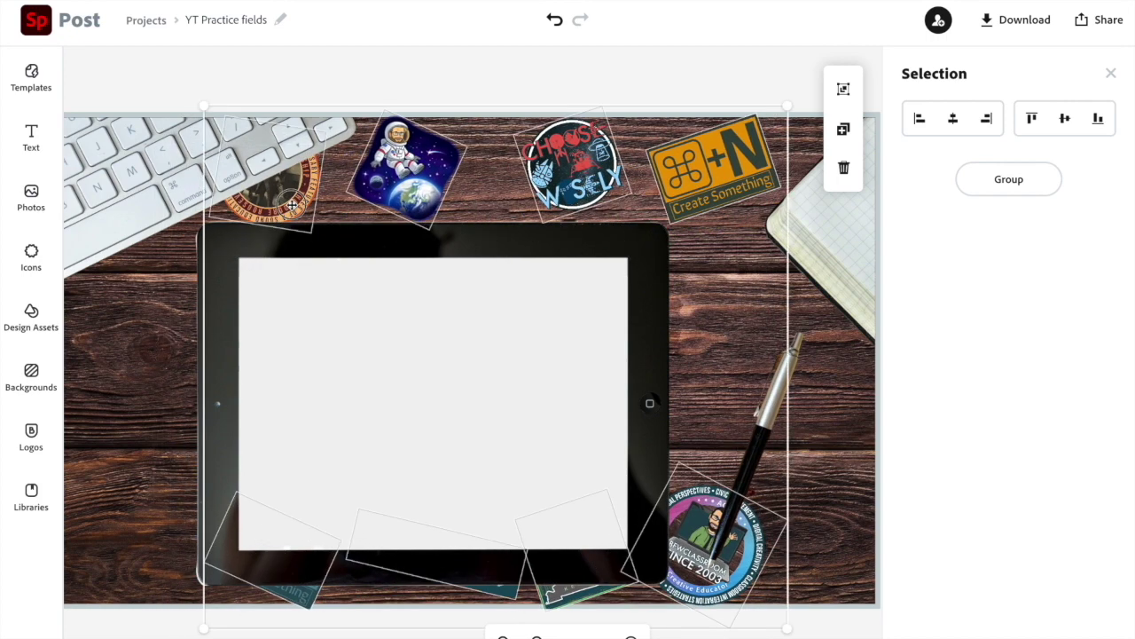
pyautogui.doubleClick(291, 206)
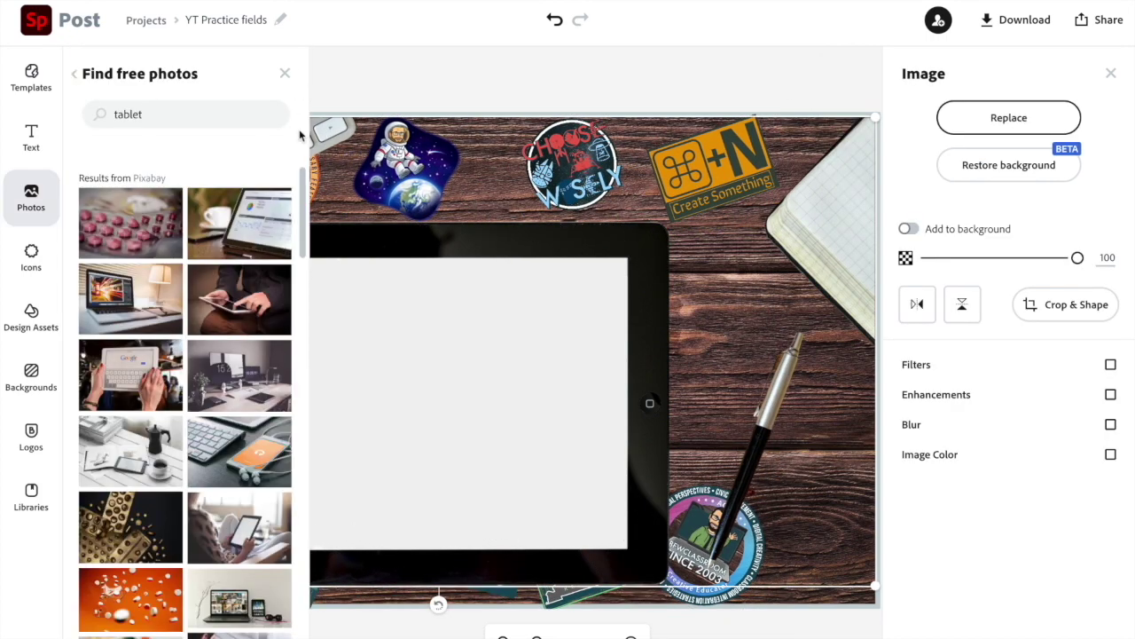
pyautogui.click(285, 73)
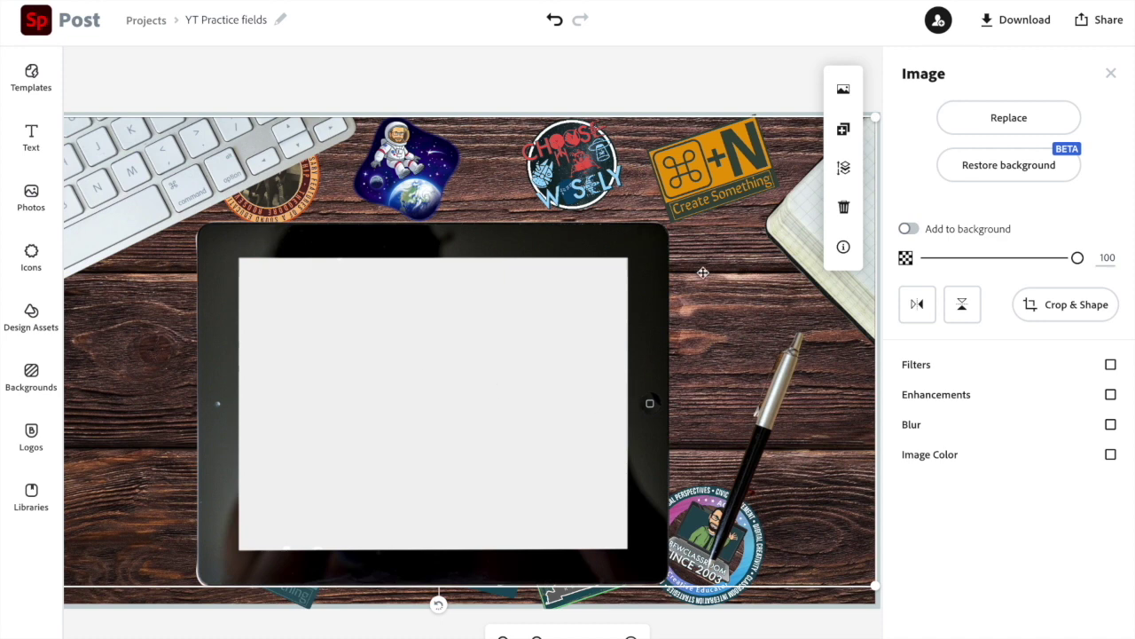
# Step: Zoom out and send the desk background photo to the back with Layer order
pyautogui.click(503, 635)
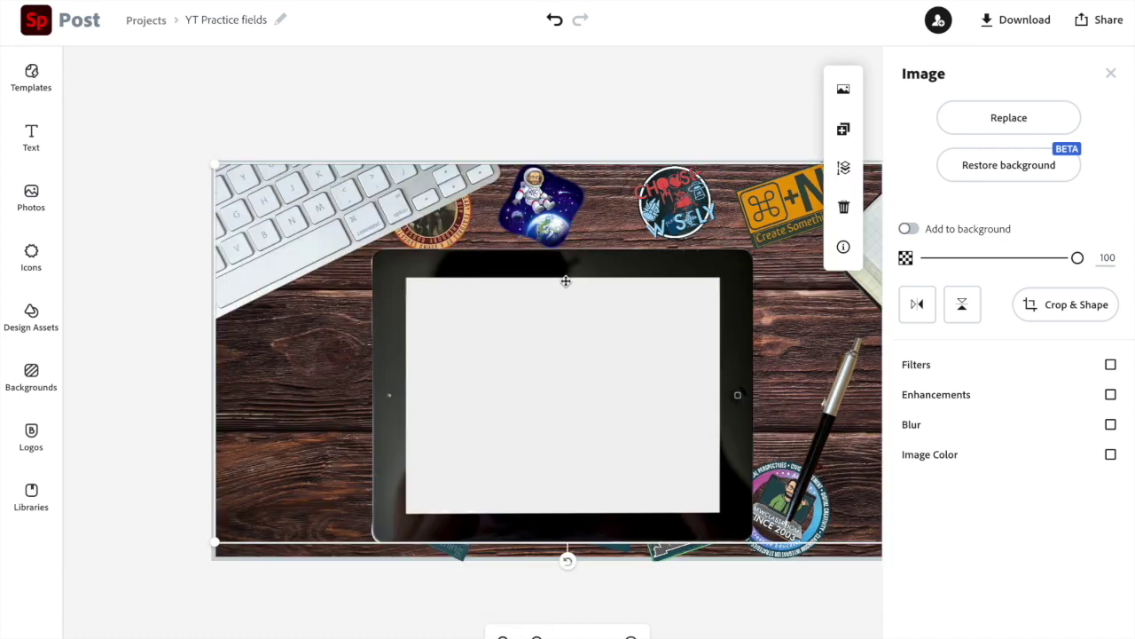
pyautogui.click(610, 121)
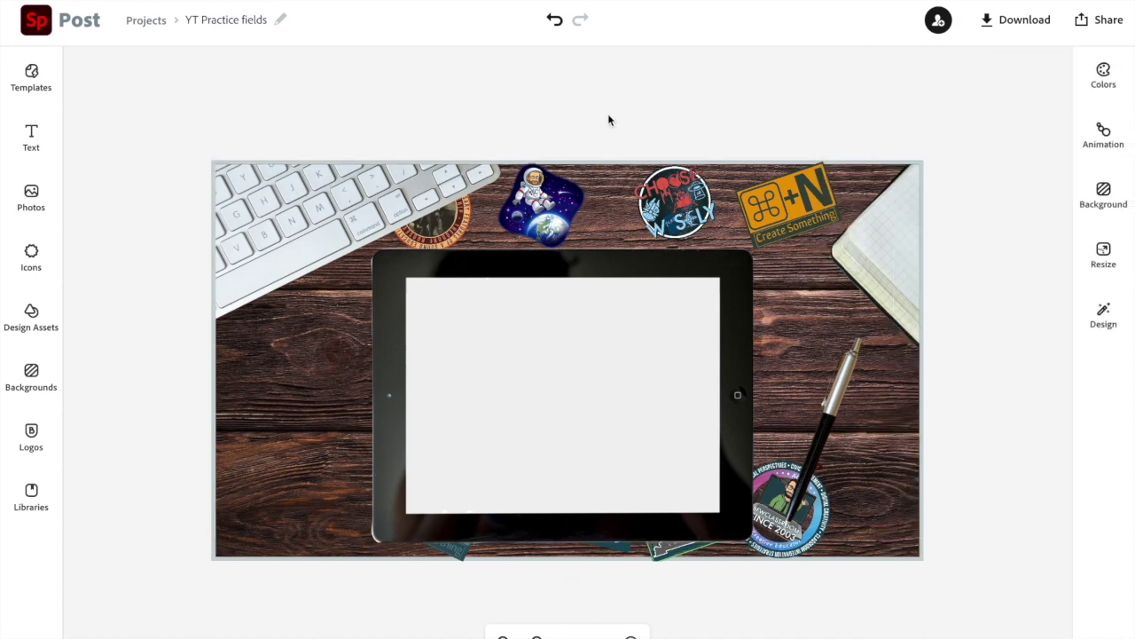
pyautogui.click(680, 398)
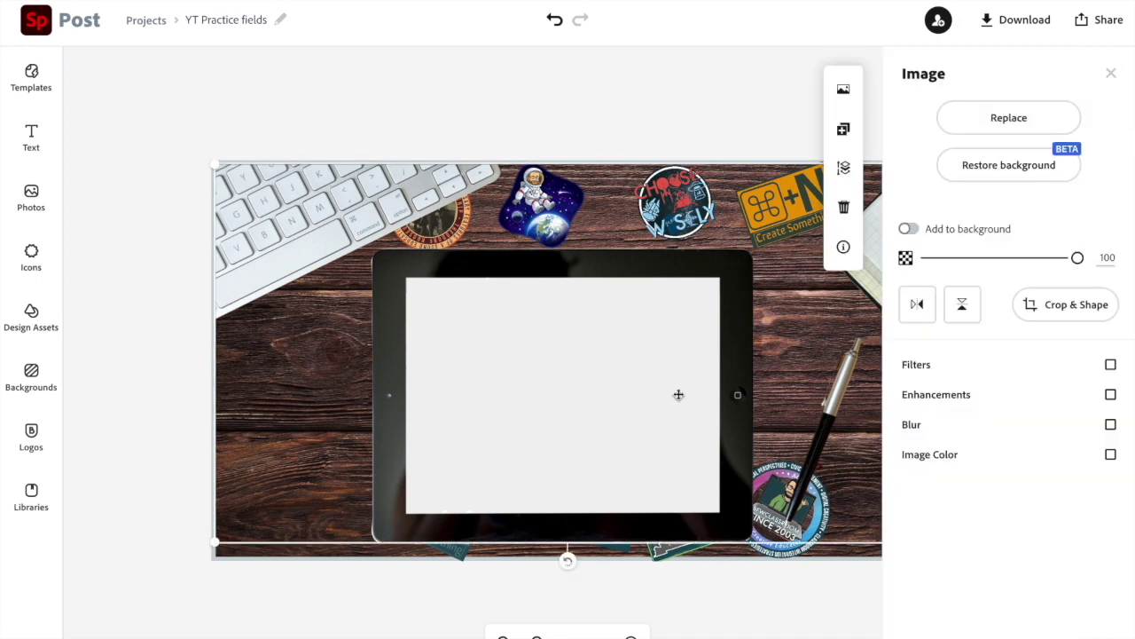
pyautogui.click(843, 169)
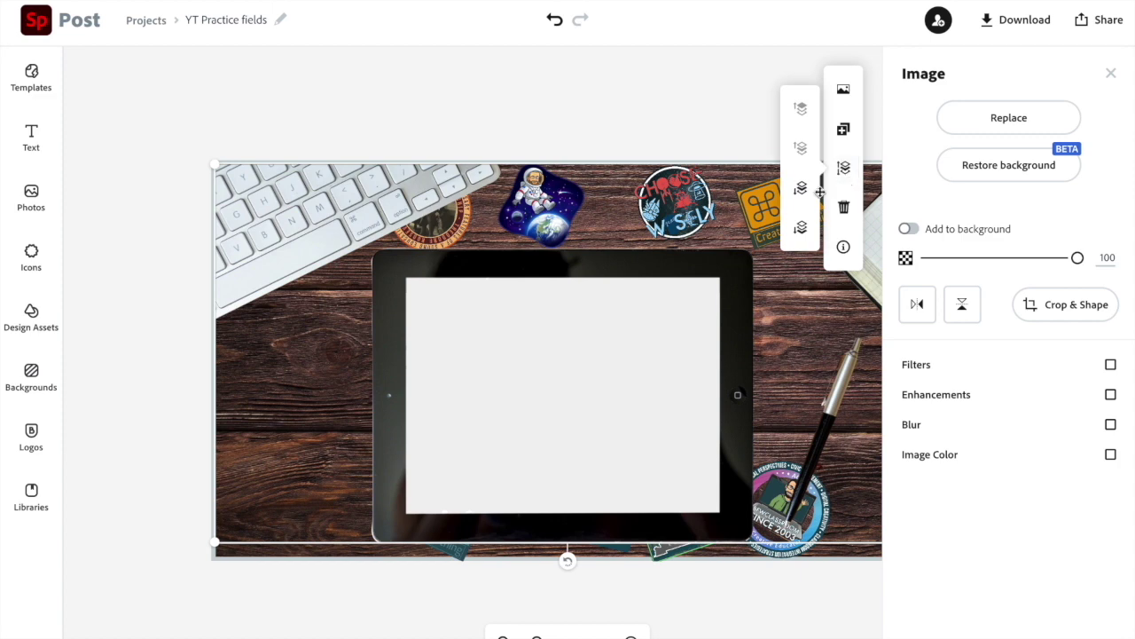
pyautogui.click(801, 228)
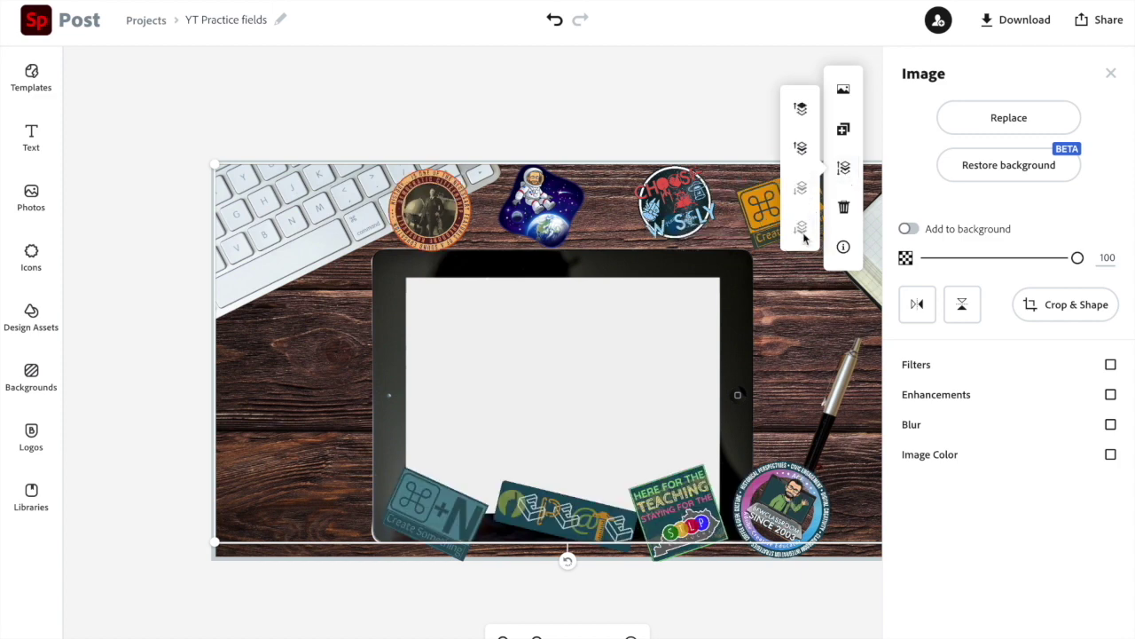
pyautogui.click(712, 94)
# Step: Move and enlarge the round portrait sticker left of the tablet, nudge the astronaut, rotate Choose Wisely
pyautogui.click(423, 226)
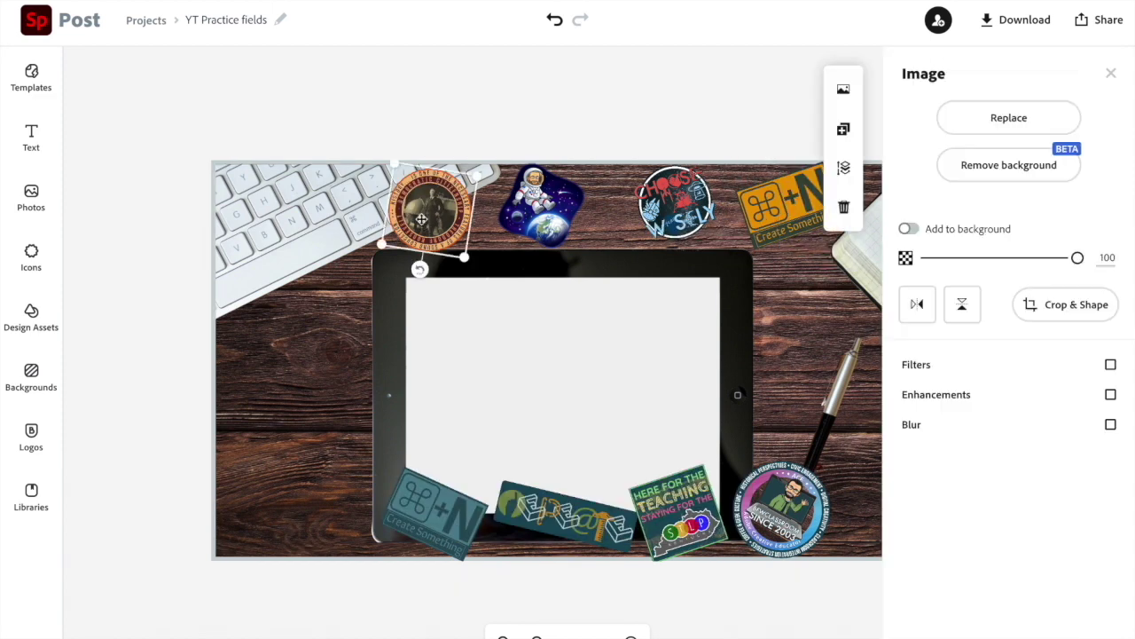
pyautogui.moveTo(421, 219); pyautogui.dragTo(330, 310)
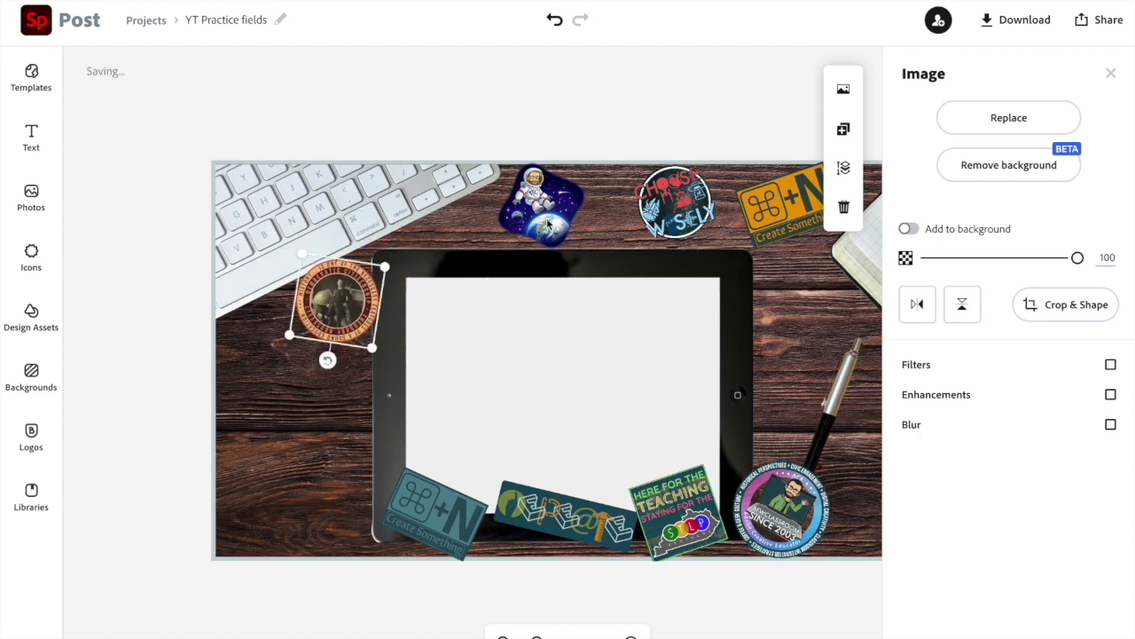
pyautogui.moveTo(545, 224); pyautogui.dragTo(355, 387)
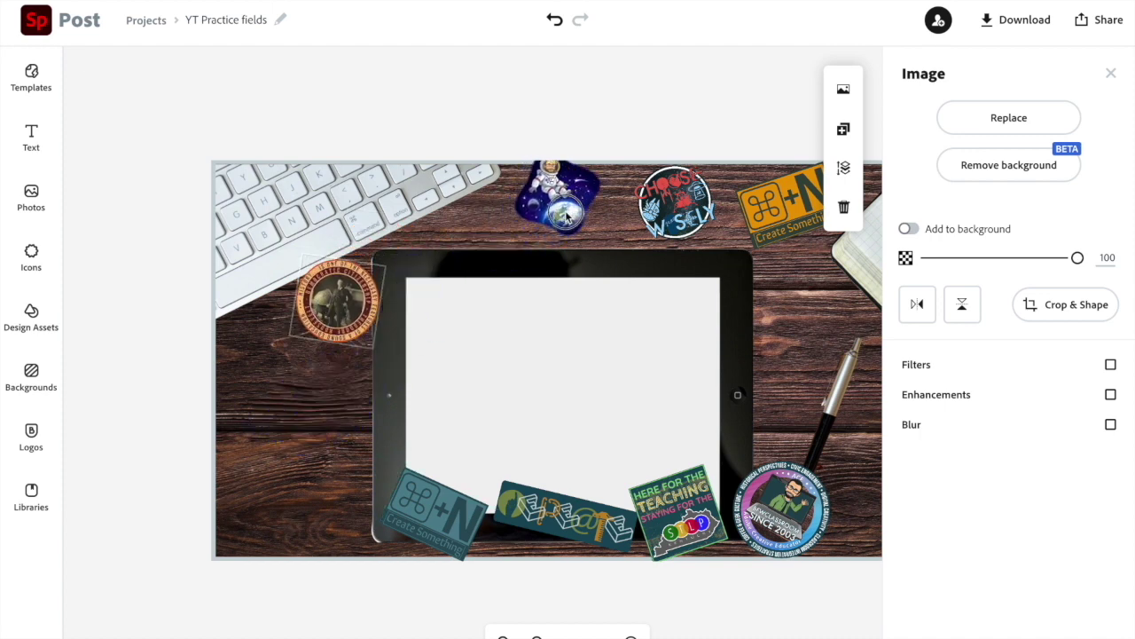
pyautogui.click(338, 315)
pyautogui.moveTo(293, 349)
pyautogui.mouseDown()
pyautogui.moveTo(249, 380)
pyautogui.moveTo(302, 361)
pyautogui.moveTo(260, 353)
pyautogui.moveTo(304, 352)
pyautogui.mouseUp()
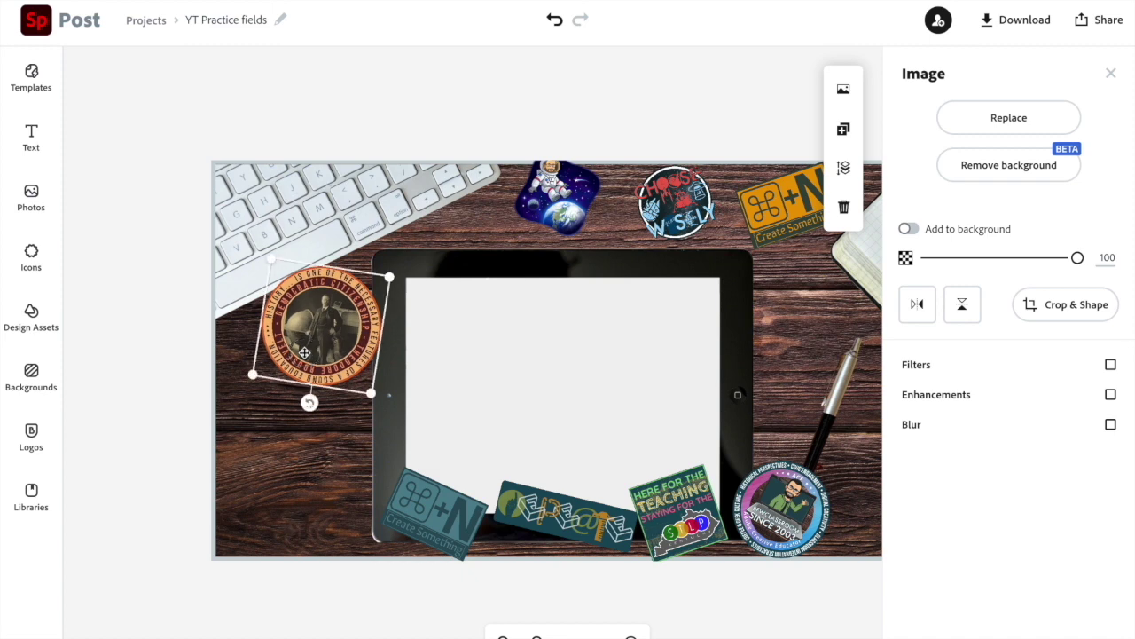
pyautogui.click(683, 213)
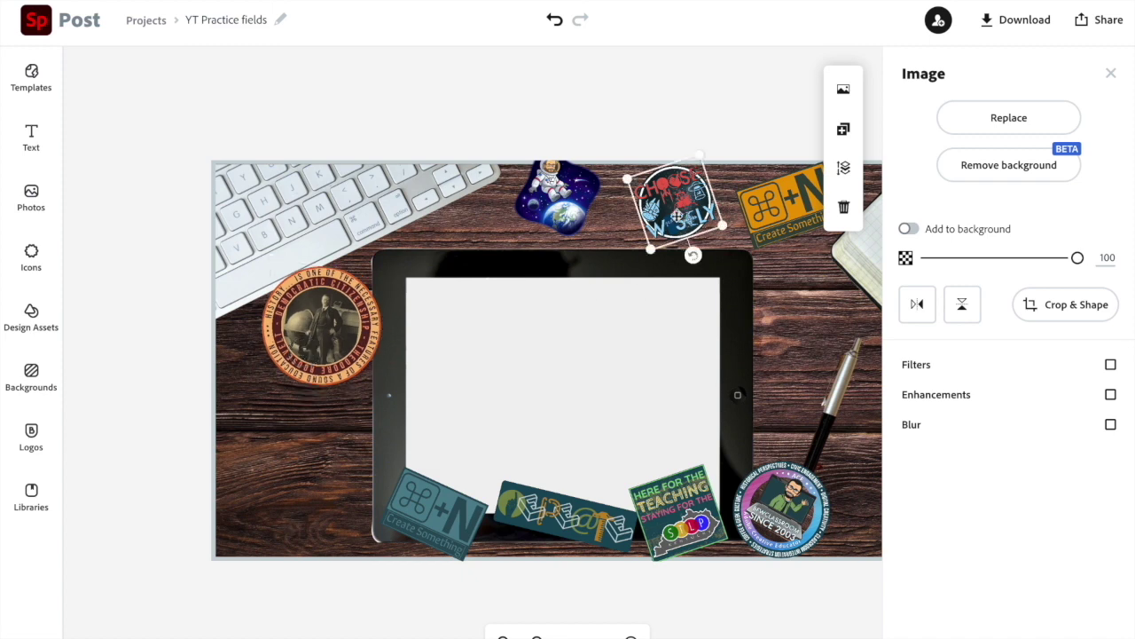
pyautogui.moveTo(692, 255); pyautogui.dragTo(631, 279)
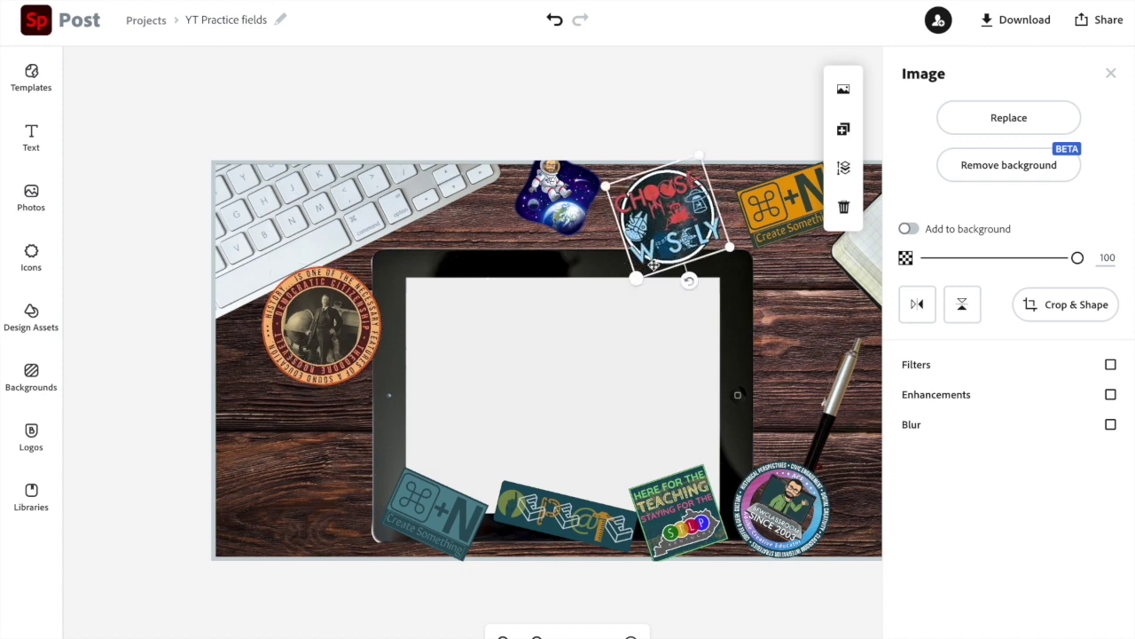
# Step: Place the ⌘+N stickers at bottom-left and right, Here for the Teaching beside the pen, CREATE at left
pyautogui.moveTo(425, 501); pyautogui.dragTo(289, 497)
pyautogui.click(765, 236)
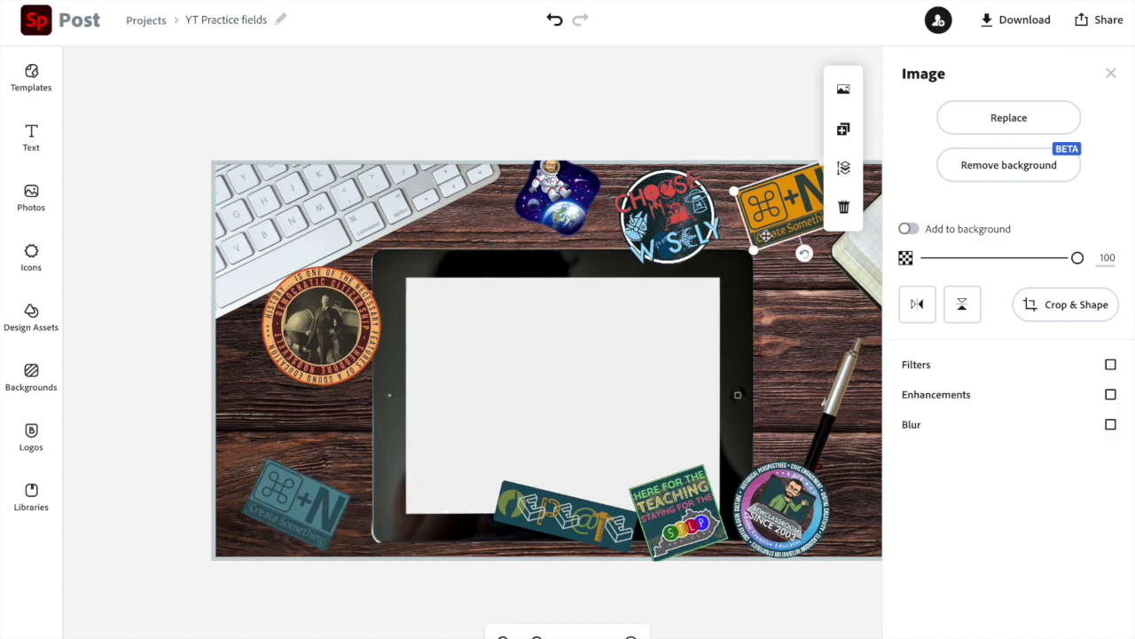
pyautogui.moveTo(791, 227); pyautogui.dragTo(778, 321)
pyautogui.click(789, 503)
pyautogui.moveTo(789, 503); pyautogui.dragTo(823, 485)
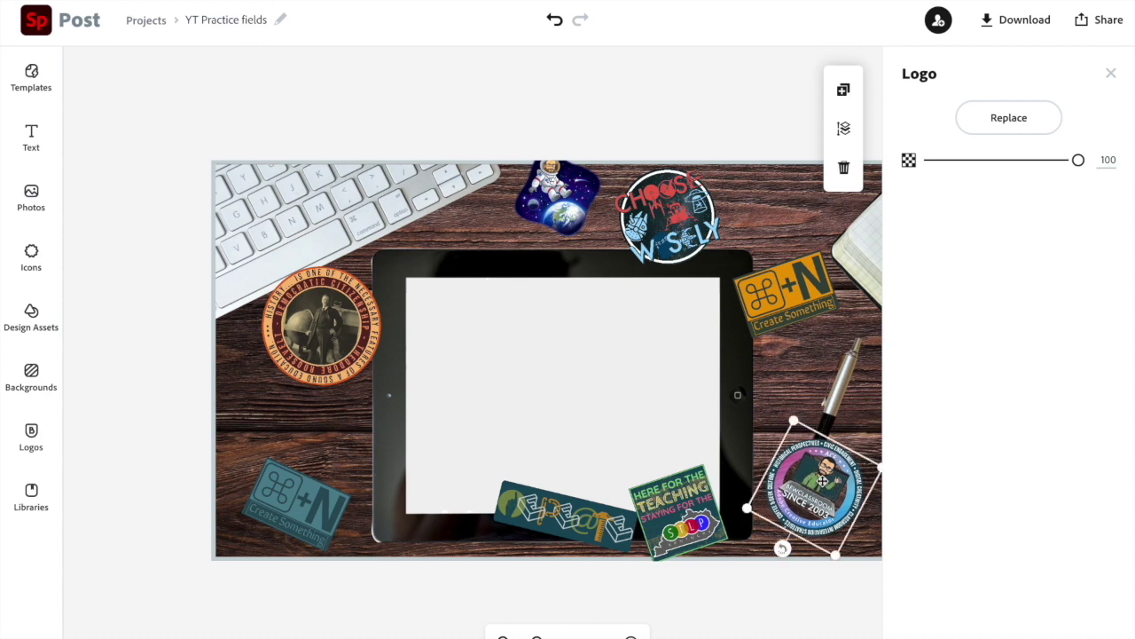
pyautogui.click(676, 523)
pyautogui.moveTo(673, 520); pyautogui.dragTo(801, 382)
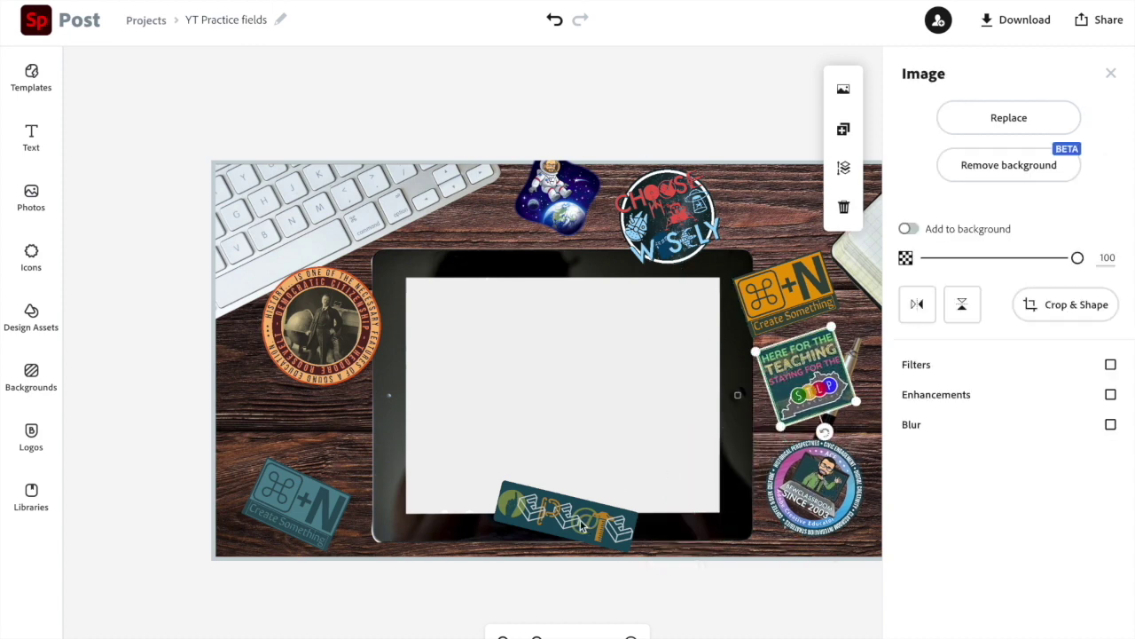
pyautogui.moveTo(598, 482); pyautogui.dragTo(327, 434)
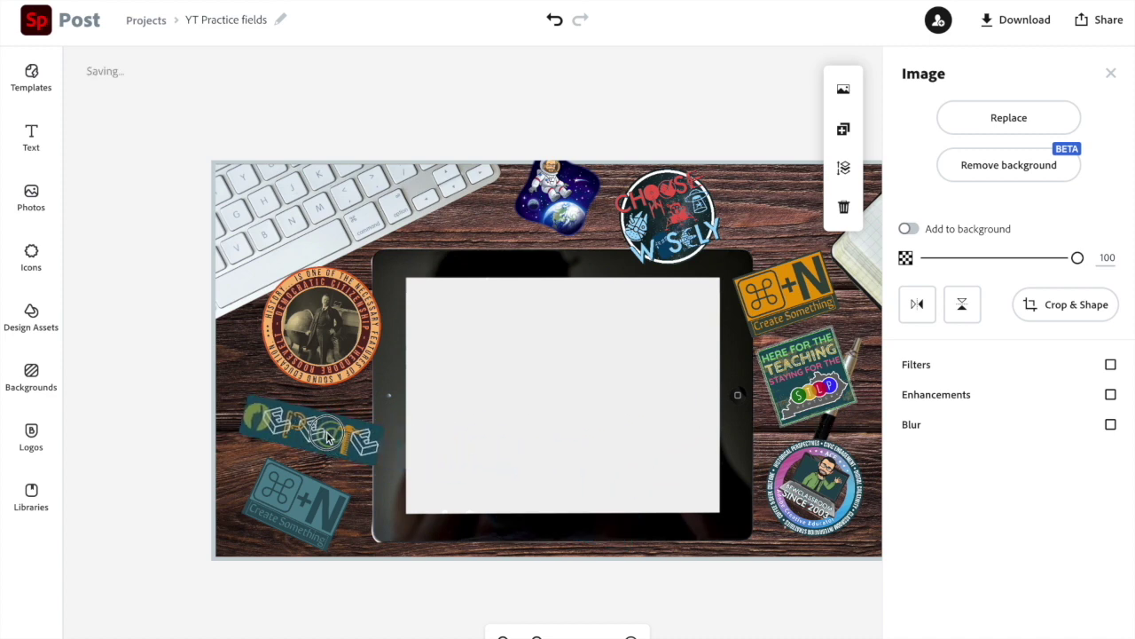
pyautogui.click(660, 367)
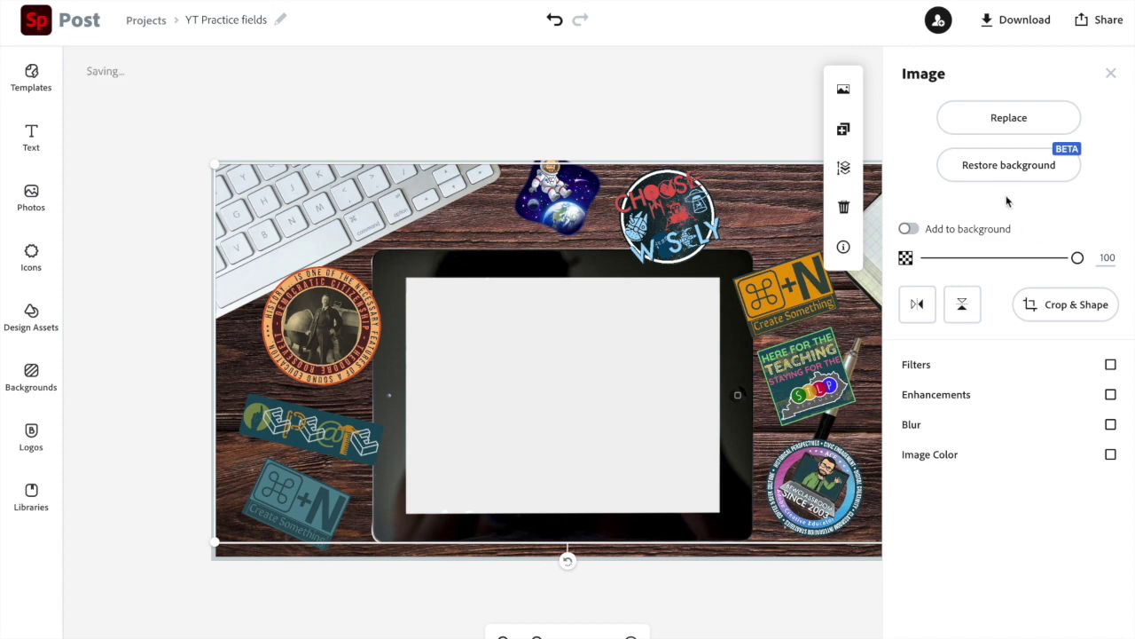
# Step: Restack the desk photo via Layer order so the pen and notebook show, then reselect to check
pyautogui.click(845, 169)
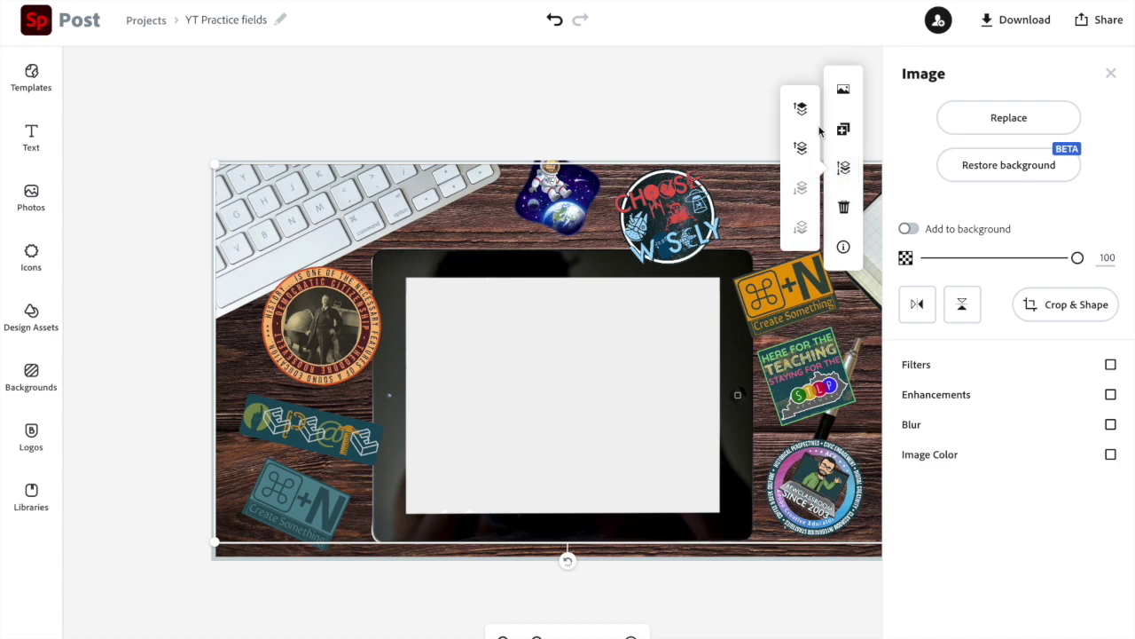
pyautogui.click(801, 107)
pyautogui.click(723, 109)
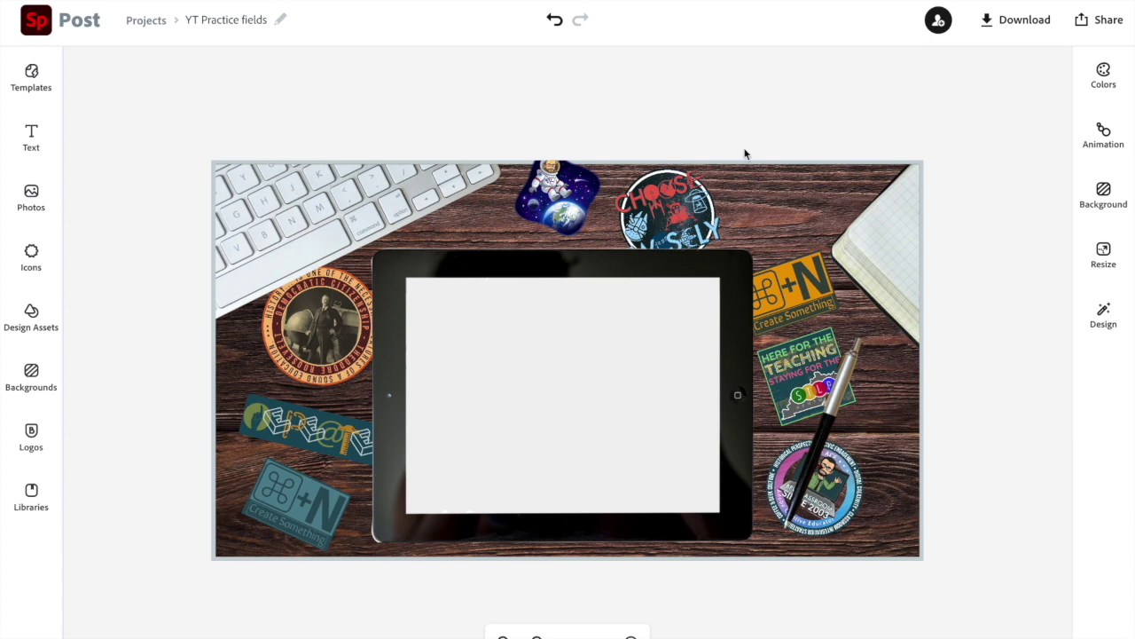
pyautogui.click(576, 189)
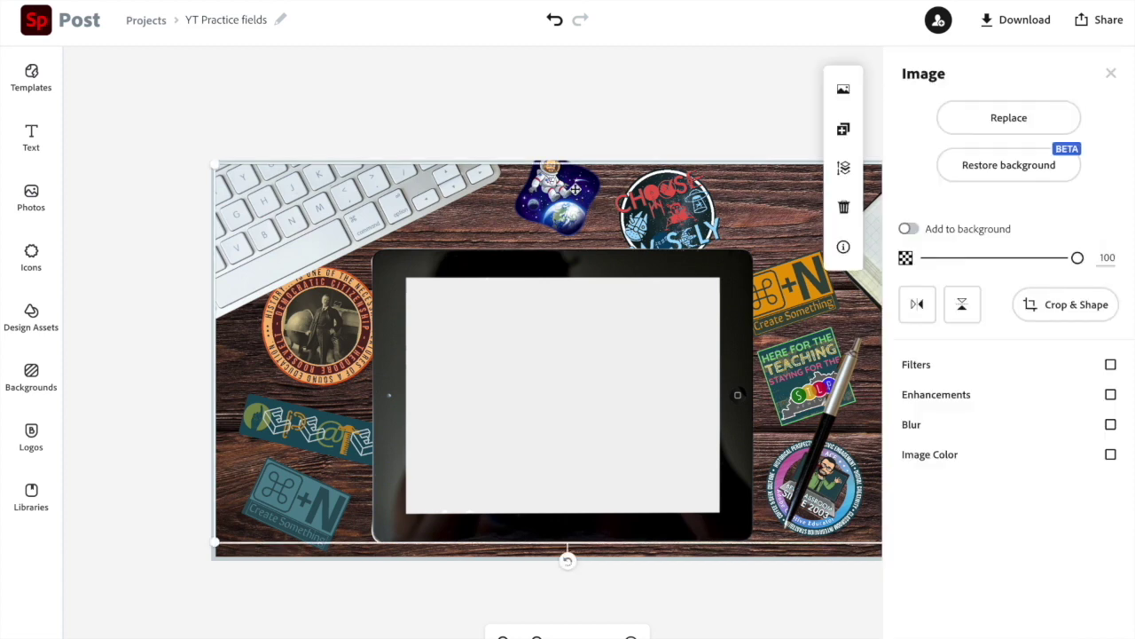
pyautogui.click(549, 162)
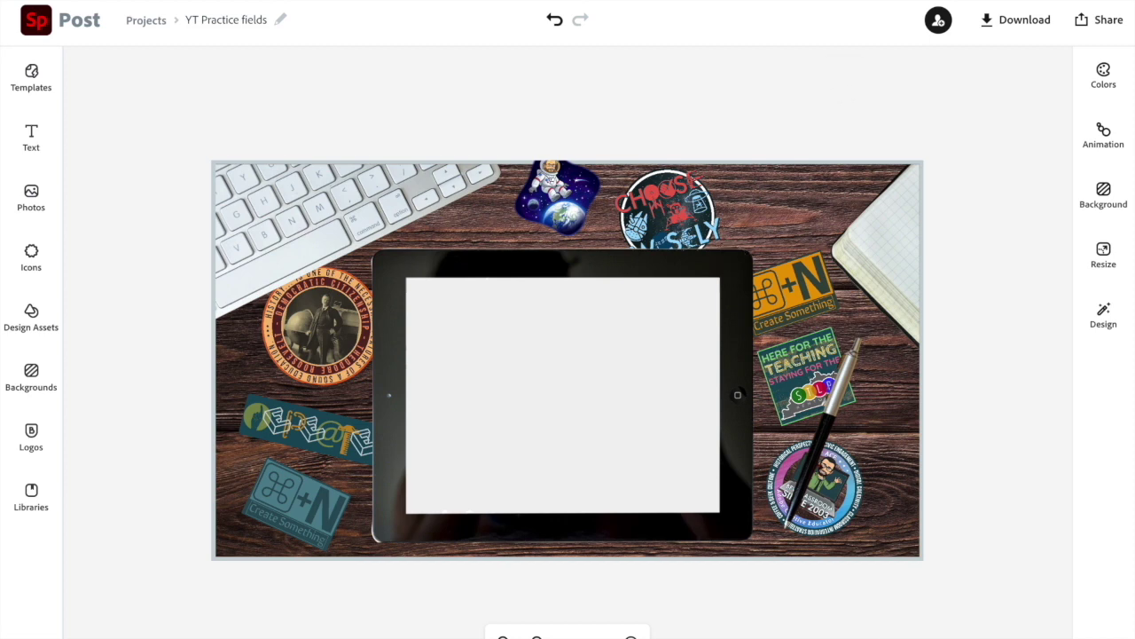
pyautogui.click(736, 259)
# Step: Undo an accidental desk photo move and send the photo to the bottom of the stack
pyautogui.click(559, 151)
pyautogui.moveTo(552, 142); pyautogui.dragTo(571, 178)
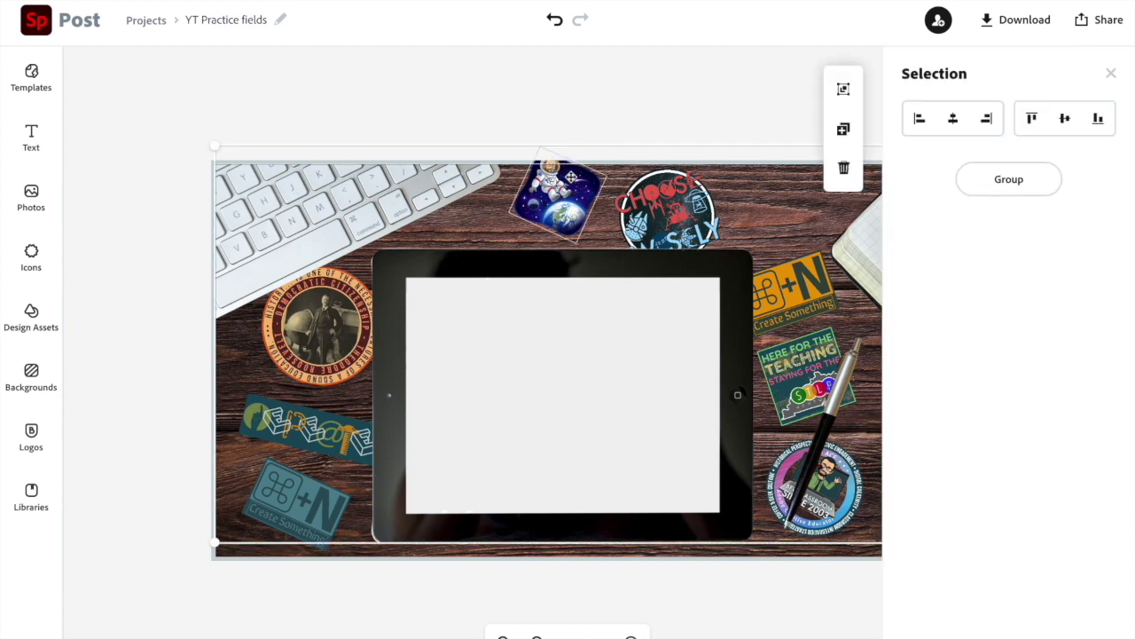
pyautogui.click(584, 295)
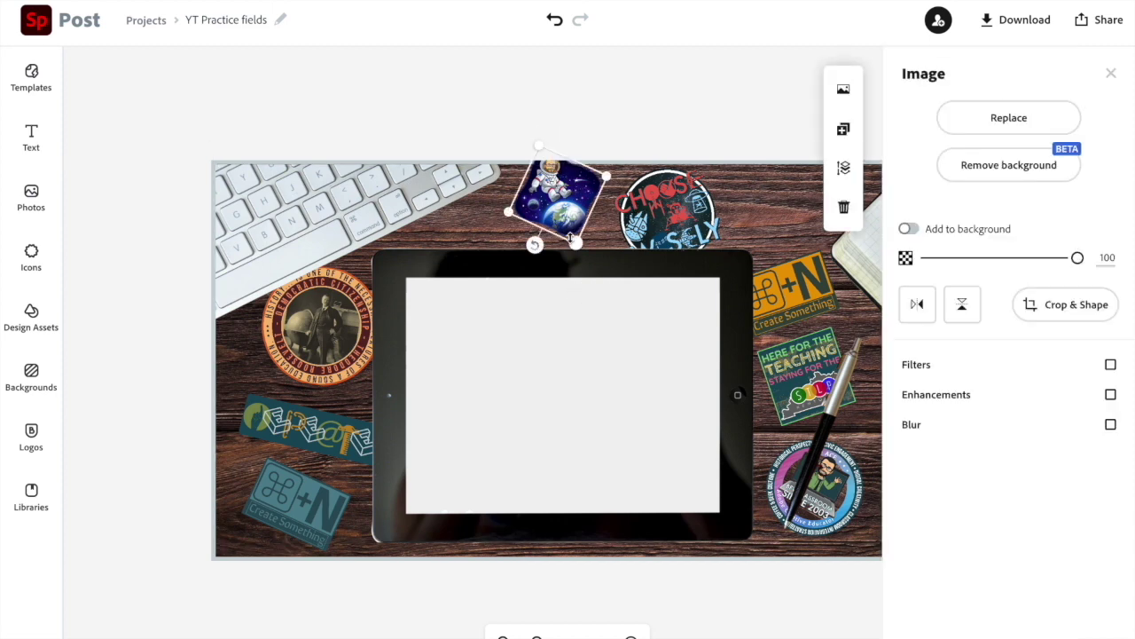
pyautogui.moveTo(569, 212); pyautogui.dragTo(572, 216)
pyautogui.click(585, 100)
pyautogui.click(555, 18)
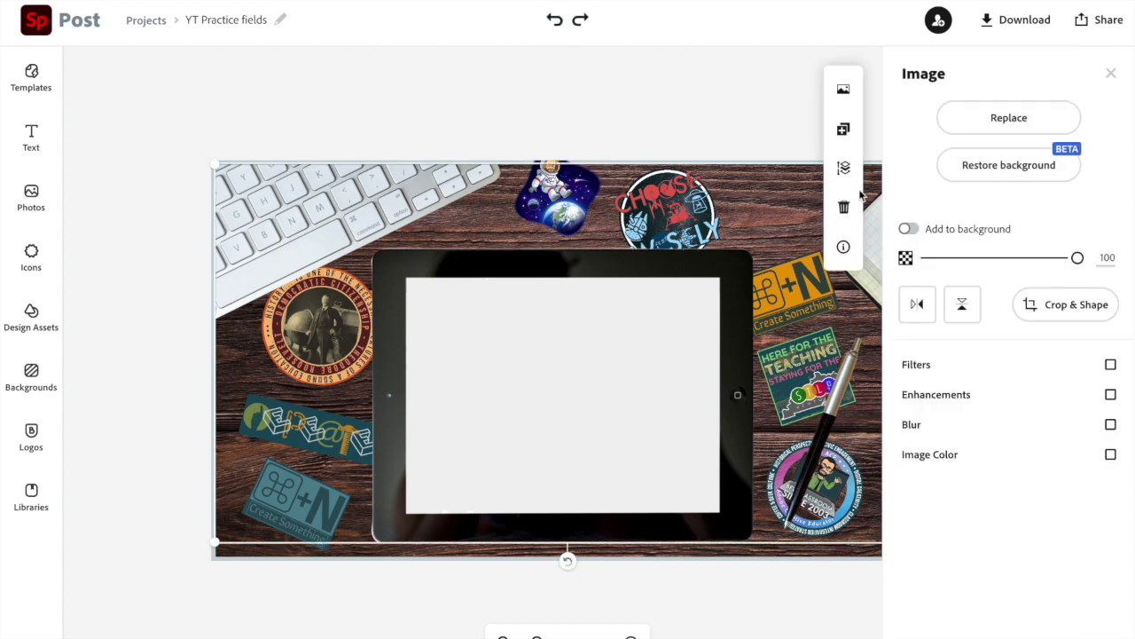
pyautogui.click(844, 168)
pyautogui.click(801, 228)
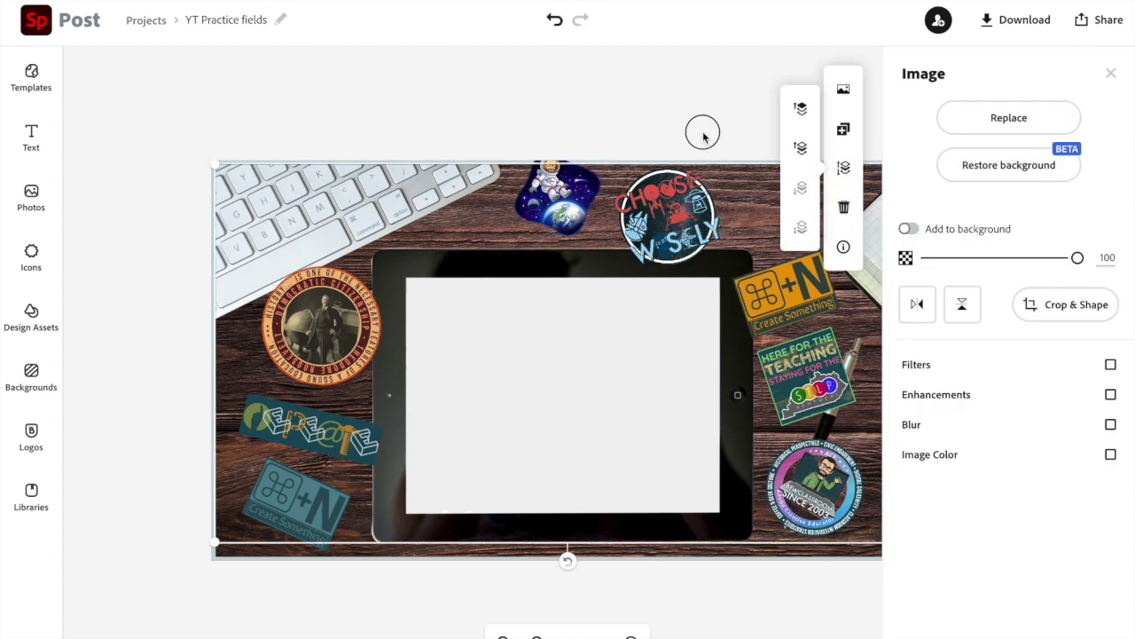
pyautogui.click(703, 136)
# Step: Shift the astronaut sticker down and right, and move the Choose Wisely sticker right
pyautogui.click(558, 197)
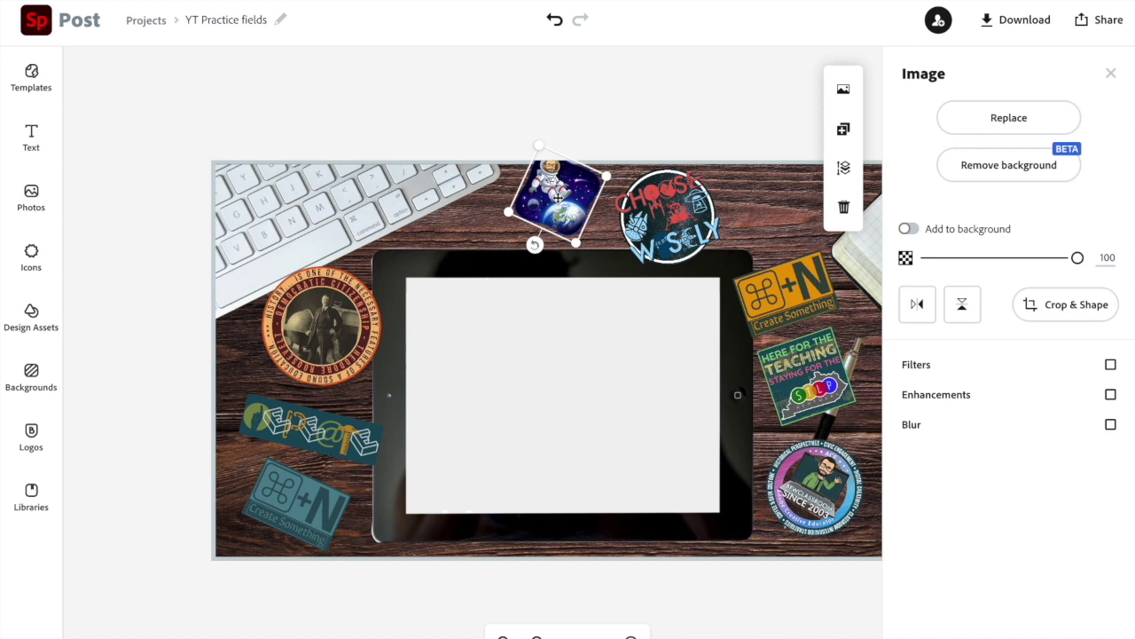
pyautogui.moveTo(557, 197); pyautogui.dragTo(528, 217)
pyautogui.click(693, 217)
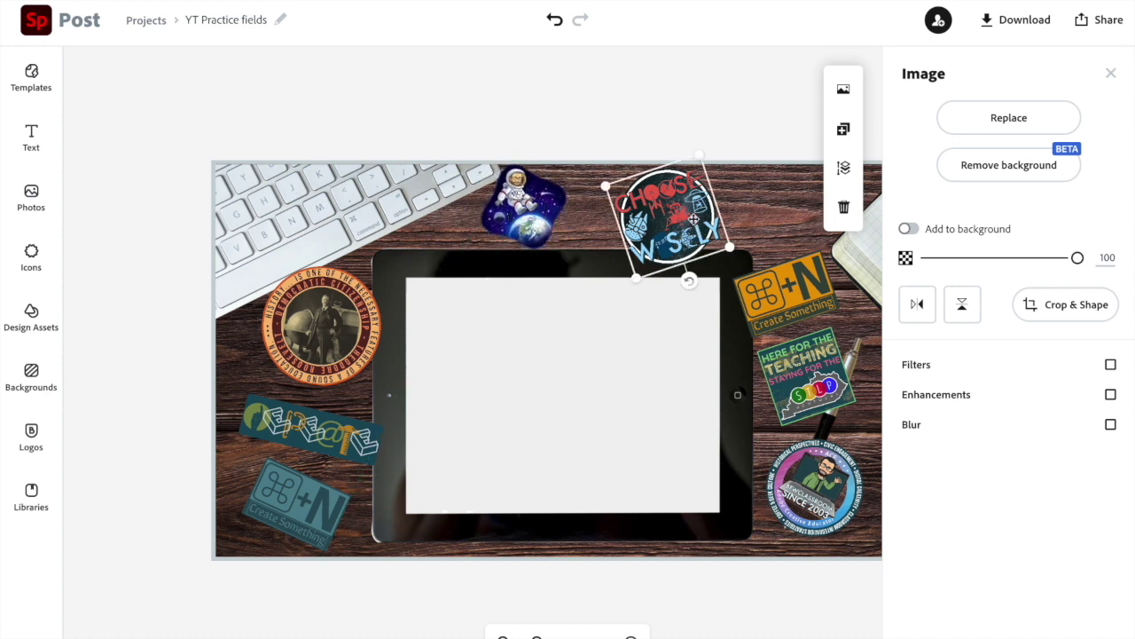
pyautogui.moveTo(693, 218); pyautogui.dragTo(727, 218)
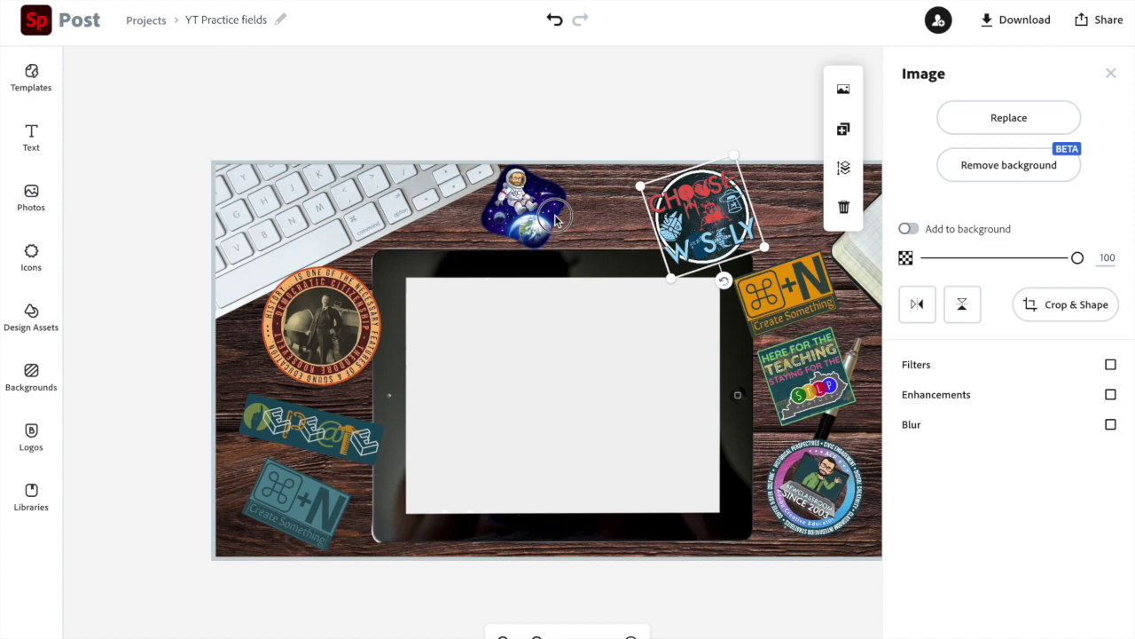
pyautogui.moveTo(527, 218); pyautogui.dragTo(572, 227)
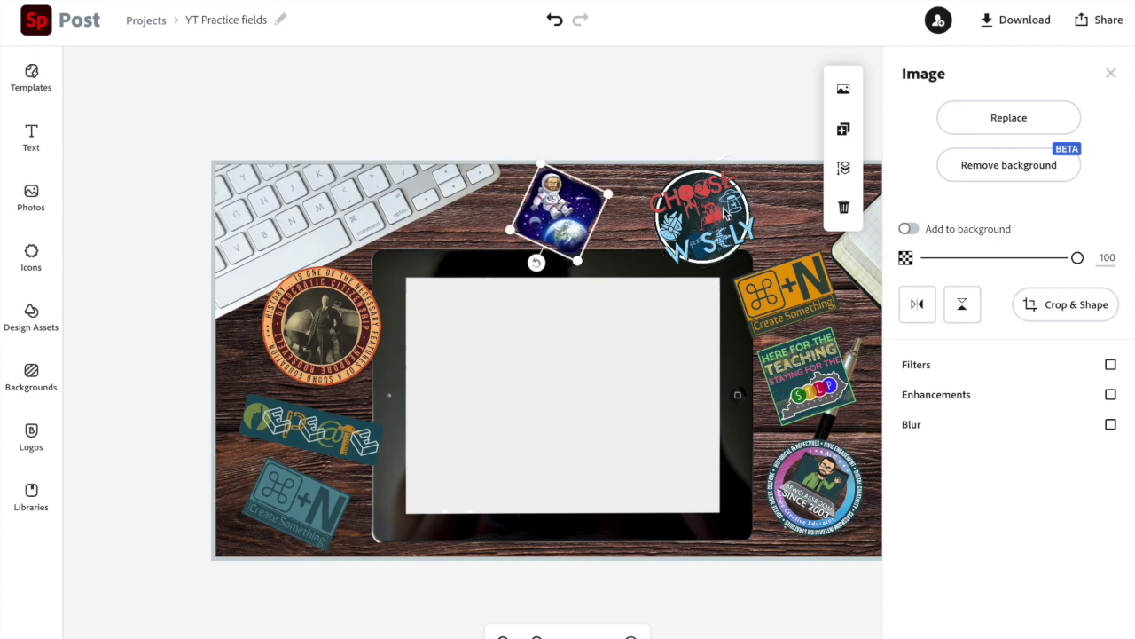
# Step: Restack the desk photo via Layer order so the pen lies over the badge
pyautogui.click(624, 394)
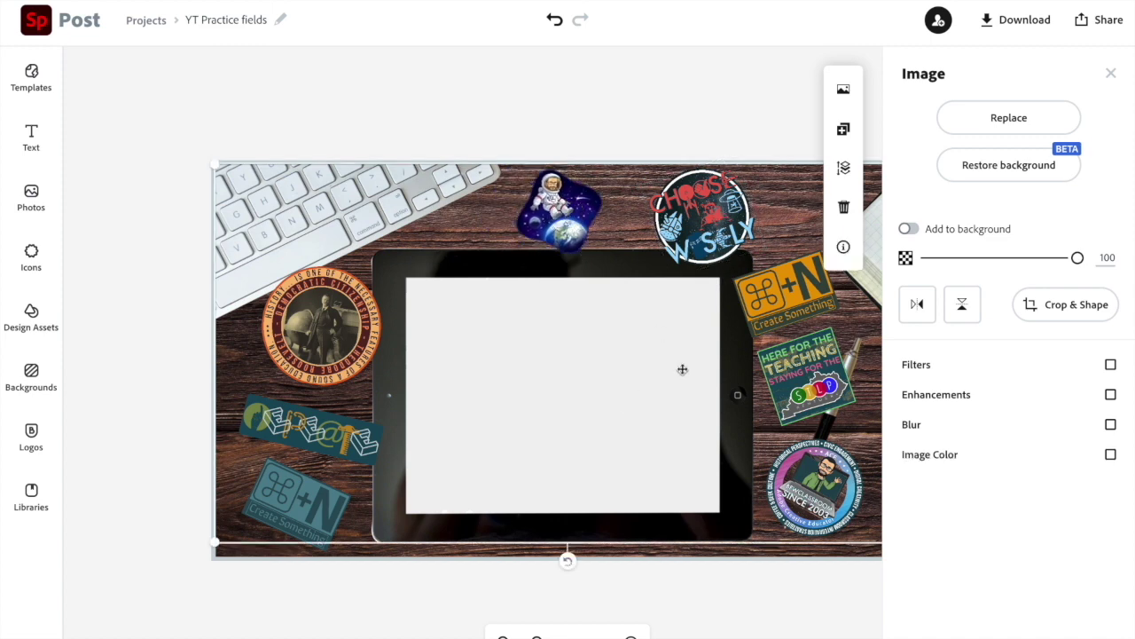
pyautogui.click(843, 168)
pyautogui.click(801, 108)
pyautogui.click(723, 96)
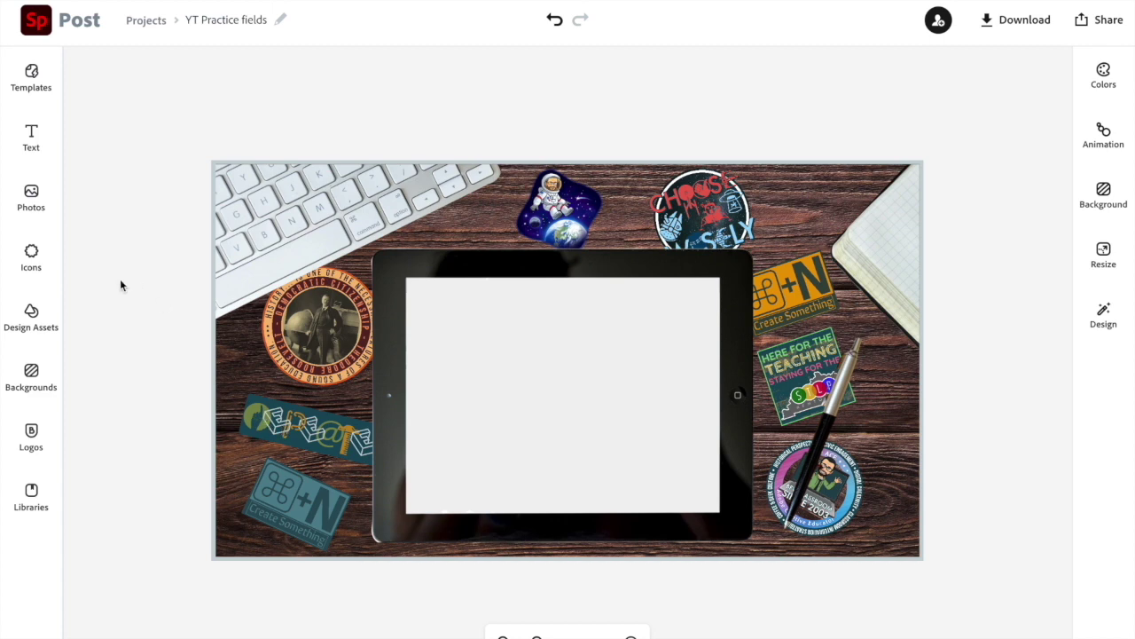
# Step: Search the icon library for 'singer', then for 'E'
pyautogui.click(35, 264)
pyautogui.write('singer')
pyautogui.press('Return')
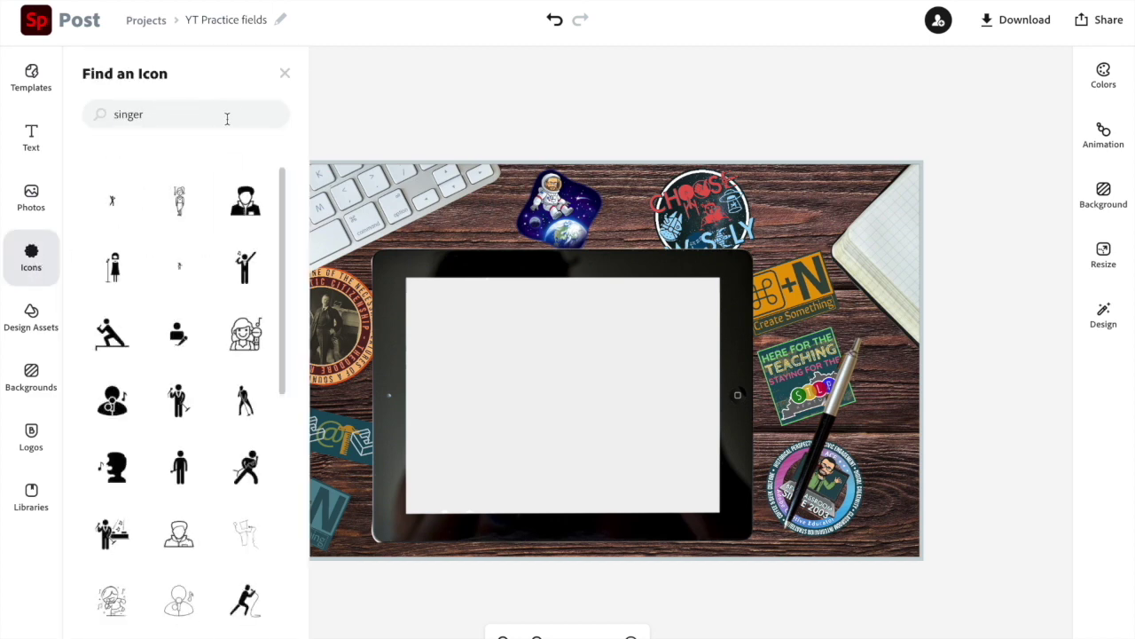
pyautogui.doubleClick(227, 118)
pyautogui.write('E')
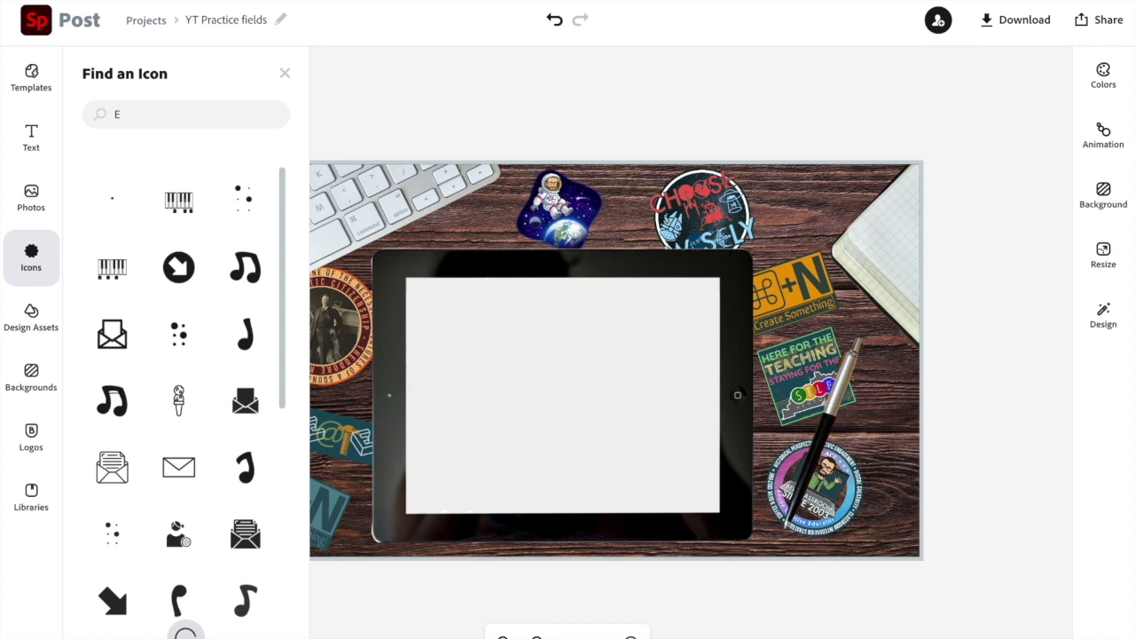
pyautogui.scroll(-5, 198, 454)
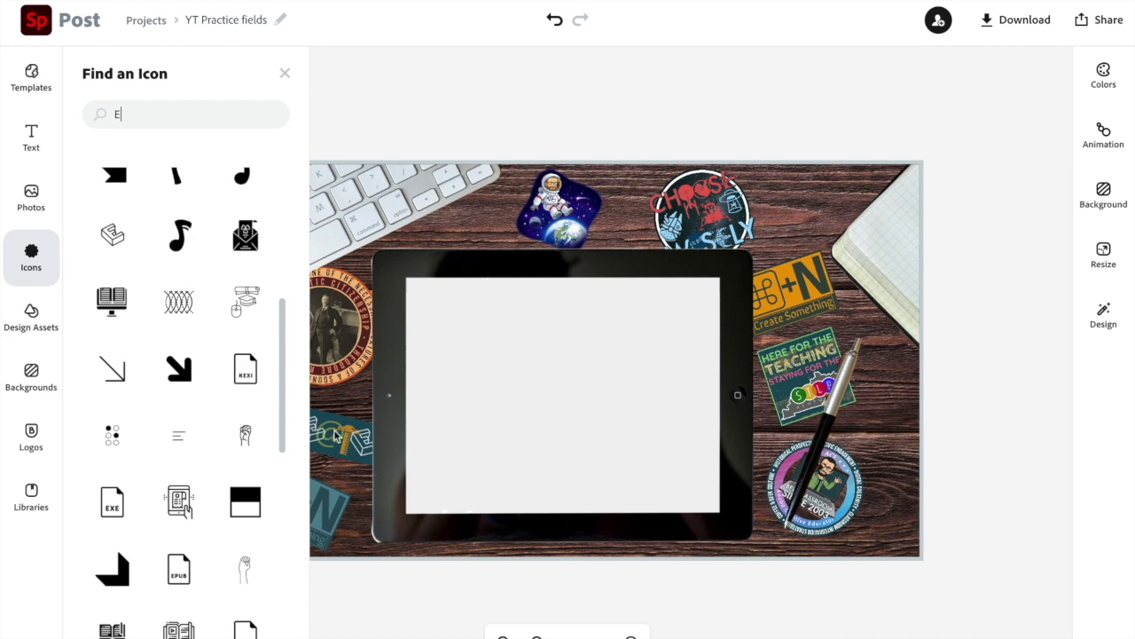
# Step: Search icons for 'A' and then 'T', scrolling through the T results
pyautogui.click(246, 115)
pyautogui.write('A')
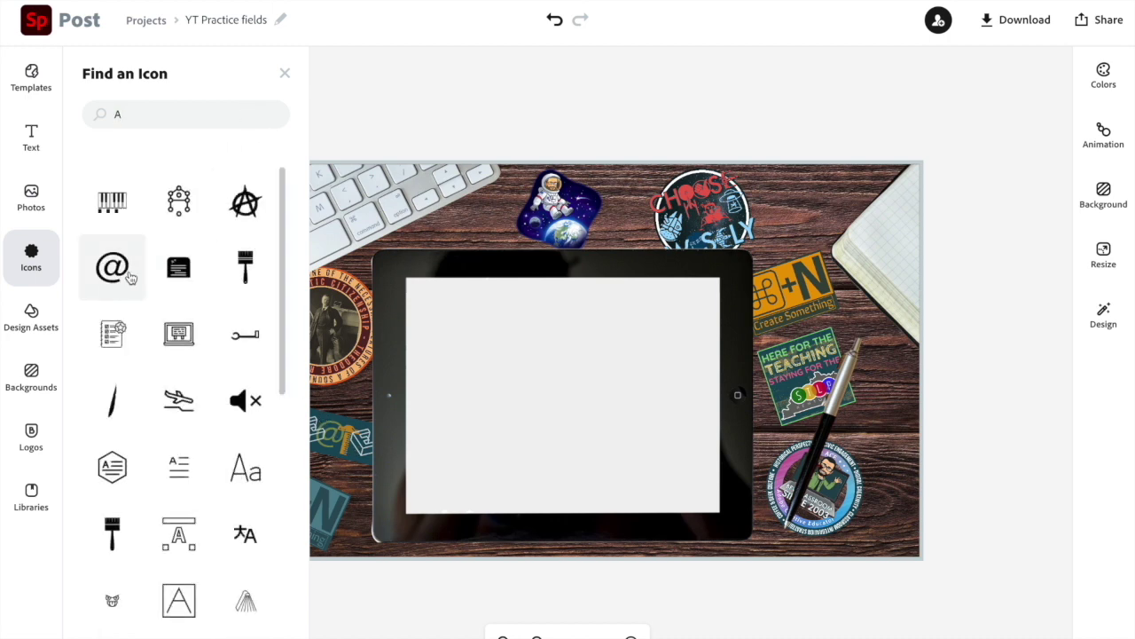
pyautogui.click(225, 117)
pyautogui.write('T')
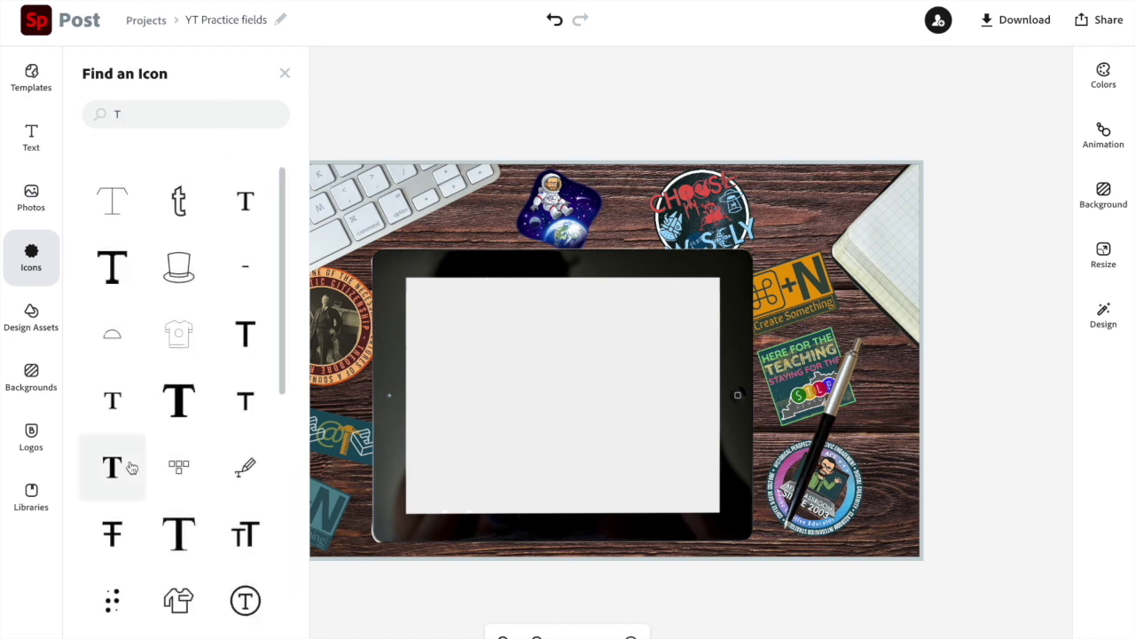
pyautogui.scroll(-1, 189, 499)
pyautogui.scroll(-7, 191, 499)
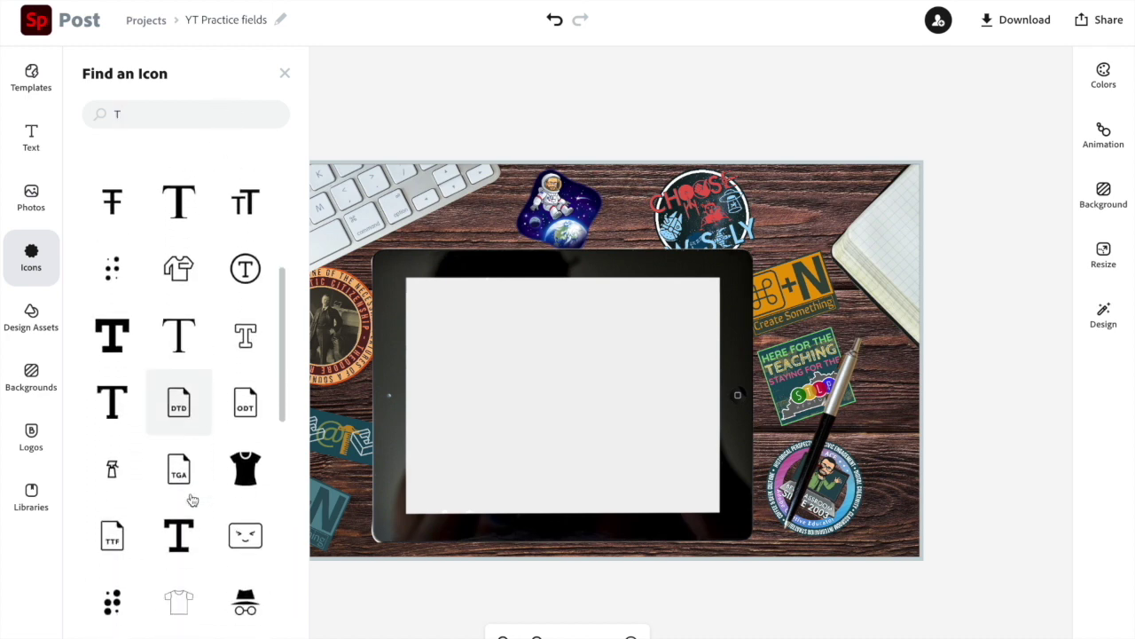
pyautogui.scroll(-4, 191, 499)
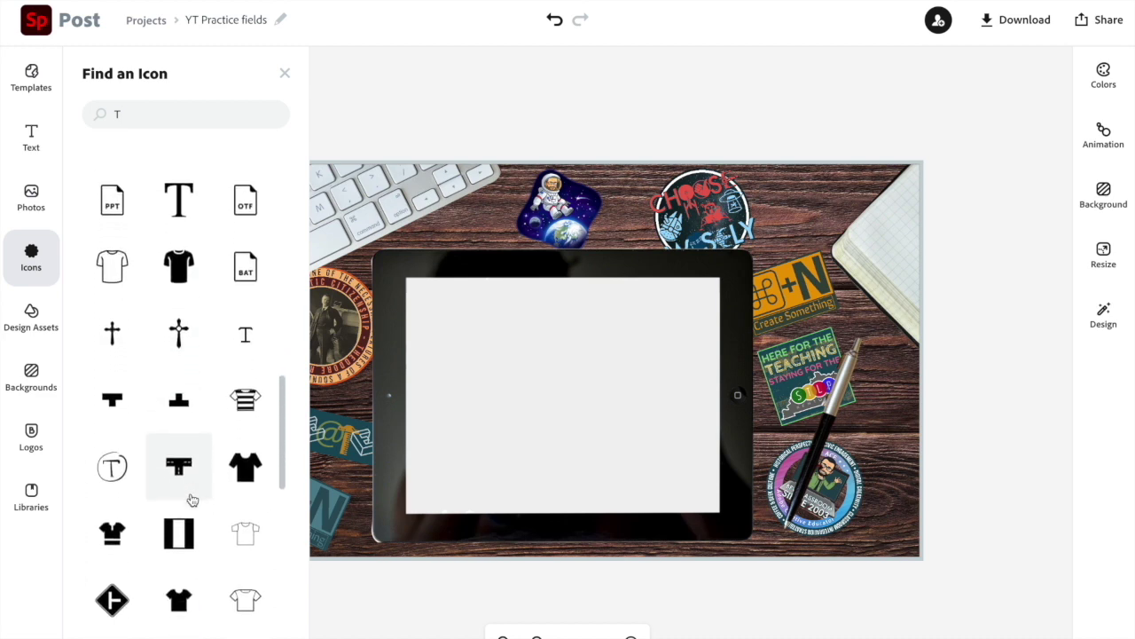
pyautogui.scroll(-1, 232, 472)
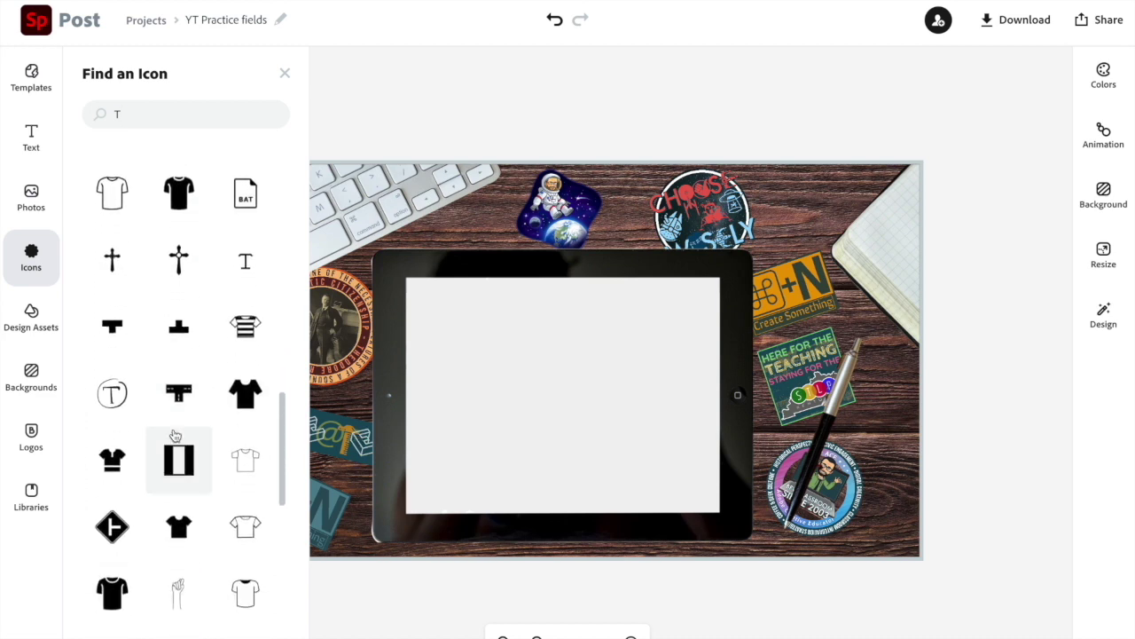
pyautogui.scroll(-6, 191, 341)
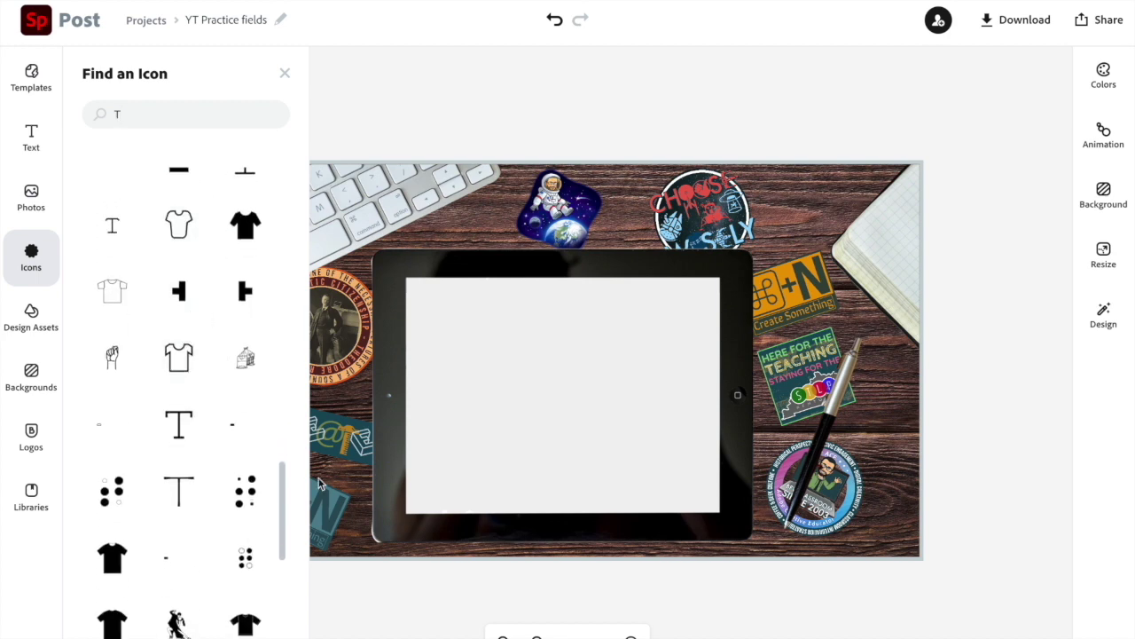
pyautogui.scroll(-5, 195, 501)
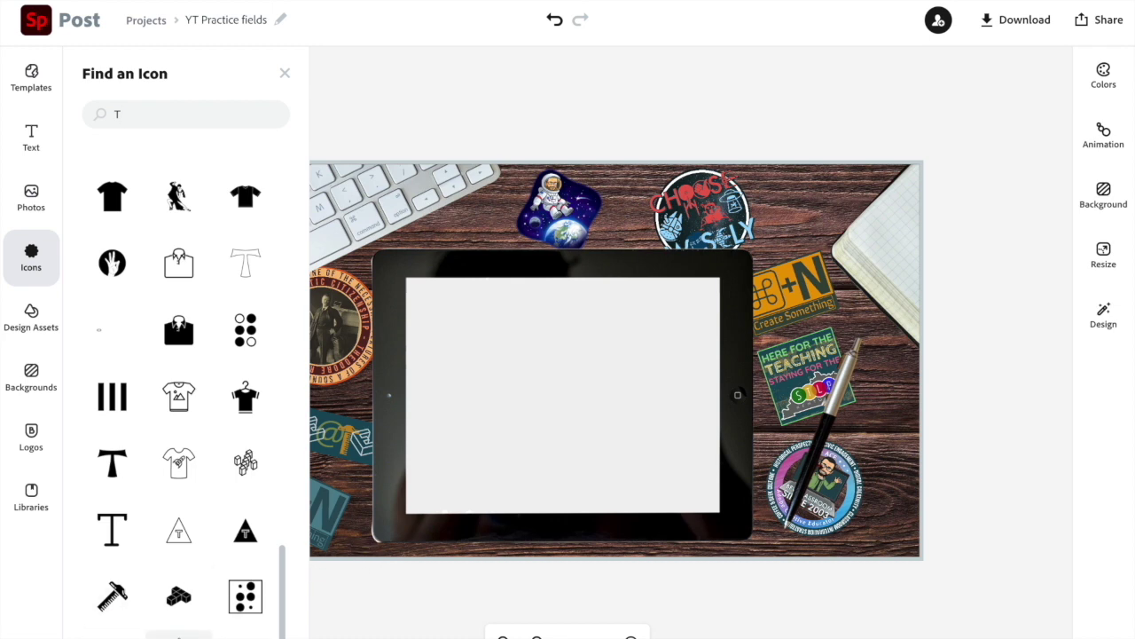
pyautogui.click(351, 550)
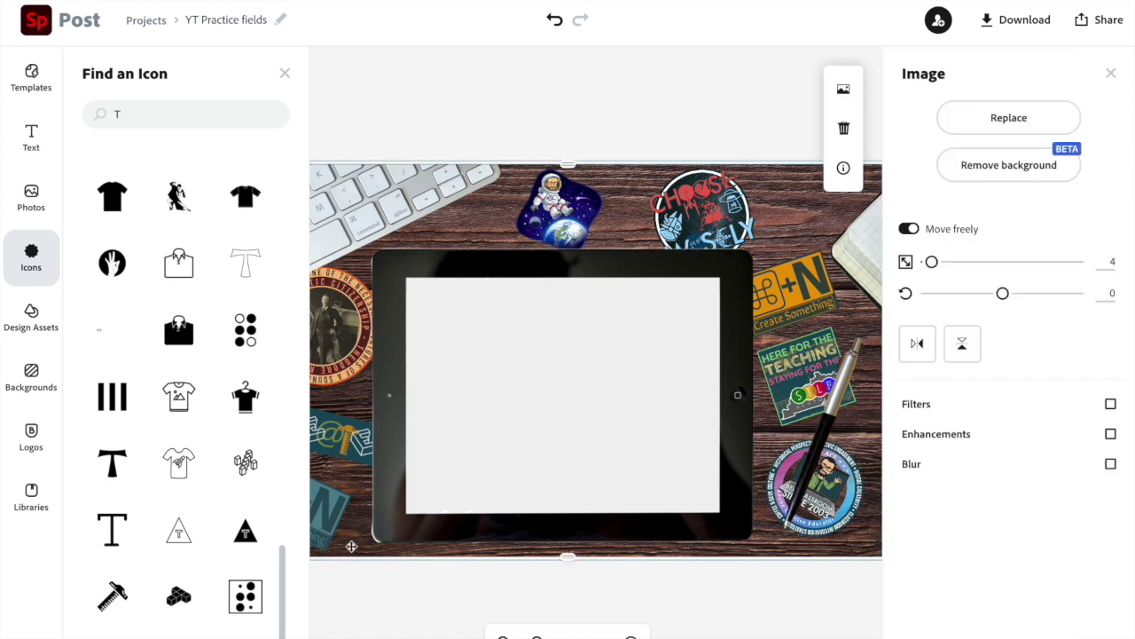
# Step: Close the Find an Icon panel and deselect the photo to show the full desk scene
pyautogui.click(286, 75)
pyautogui.click(403, 134)
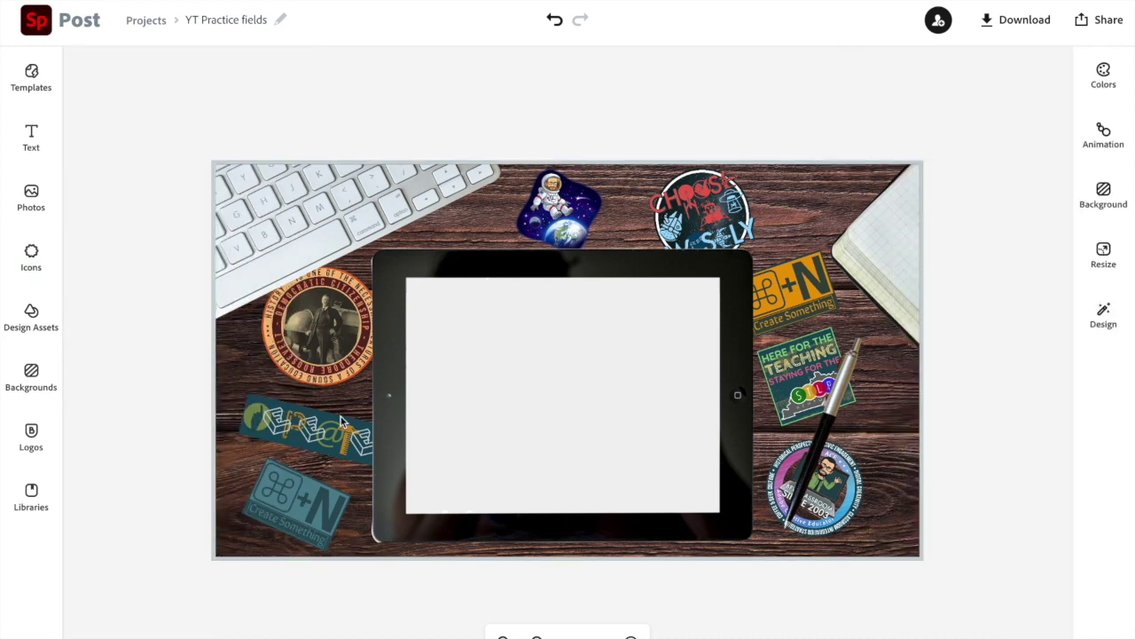